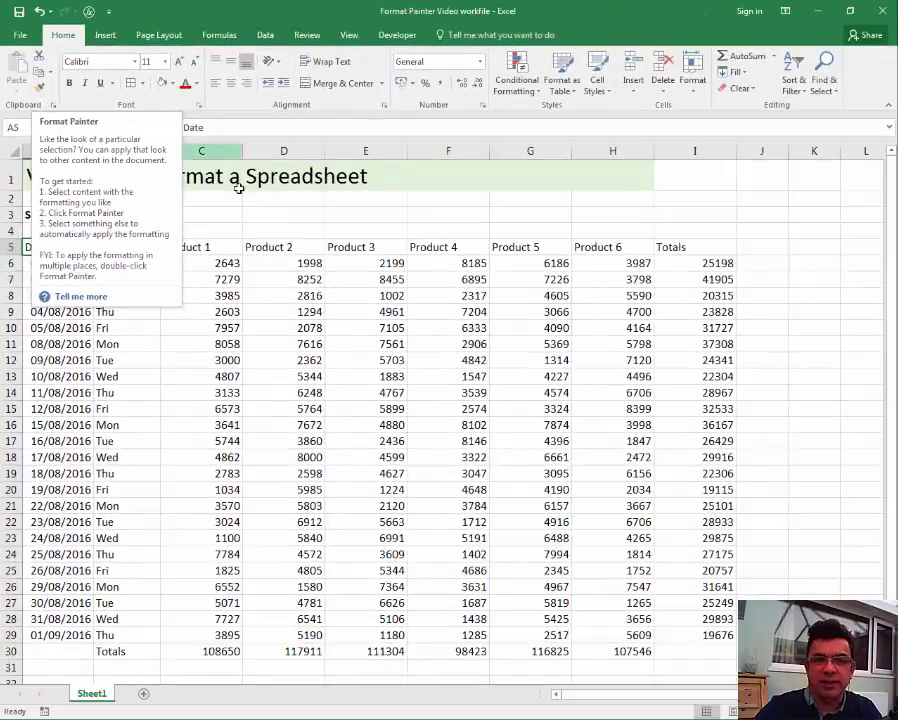
- Select the dates A6:A29 and give them bold text, All Borders and a light gold fill
{"action": "left_click", "coordinate": [234, 228]}
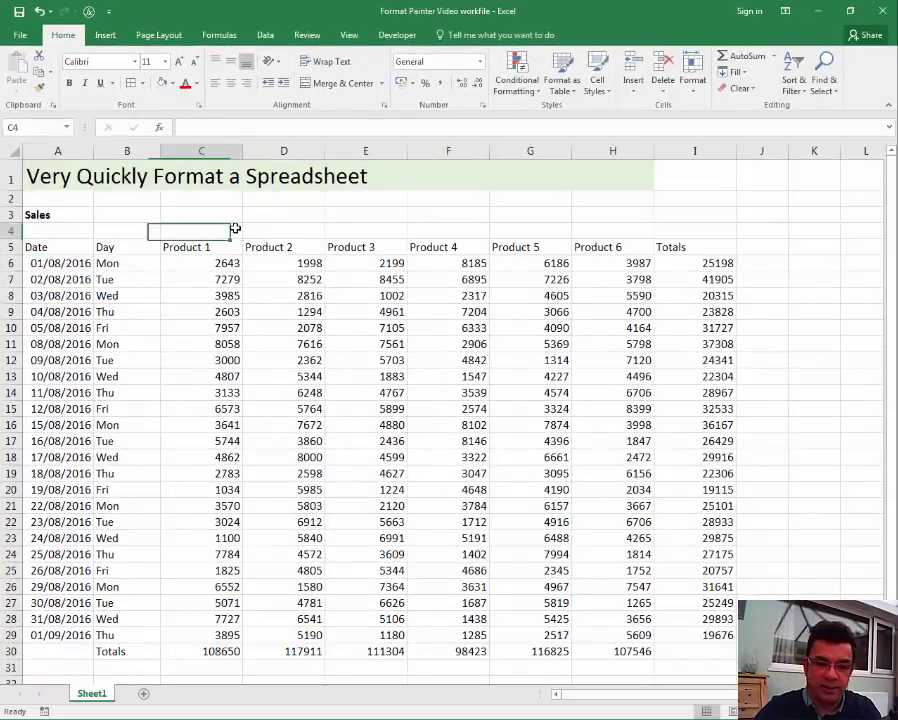
{"action": "left_click", "coordinate": [58, 265]}
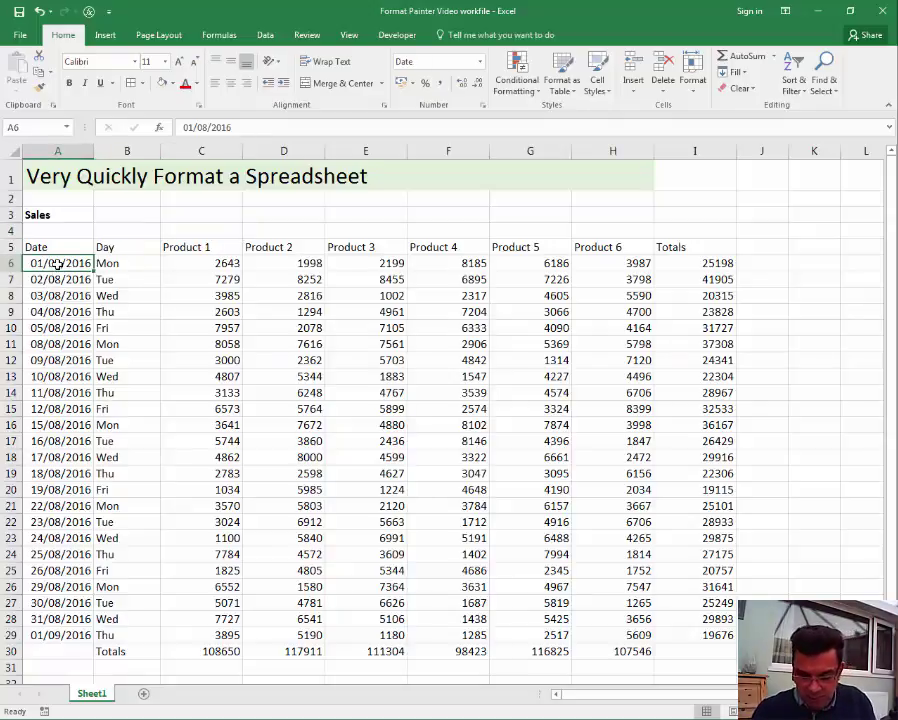
{"action": "key", "text": "ctrl+shift+Down"}
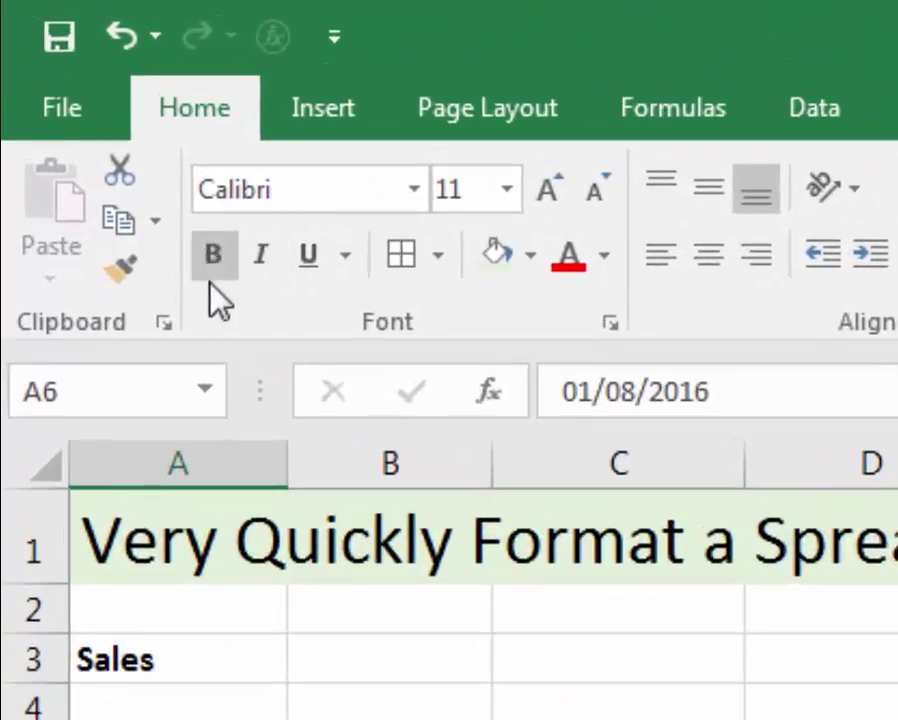
{"action": "left_click", "coordinate": [210, 268]}
{"action": "left_click", "coordinate": [437, 258]}
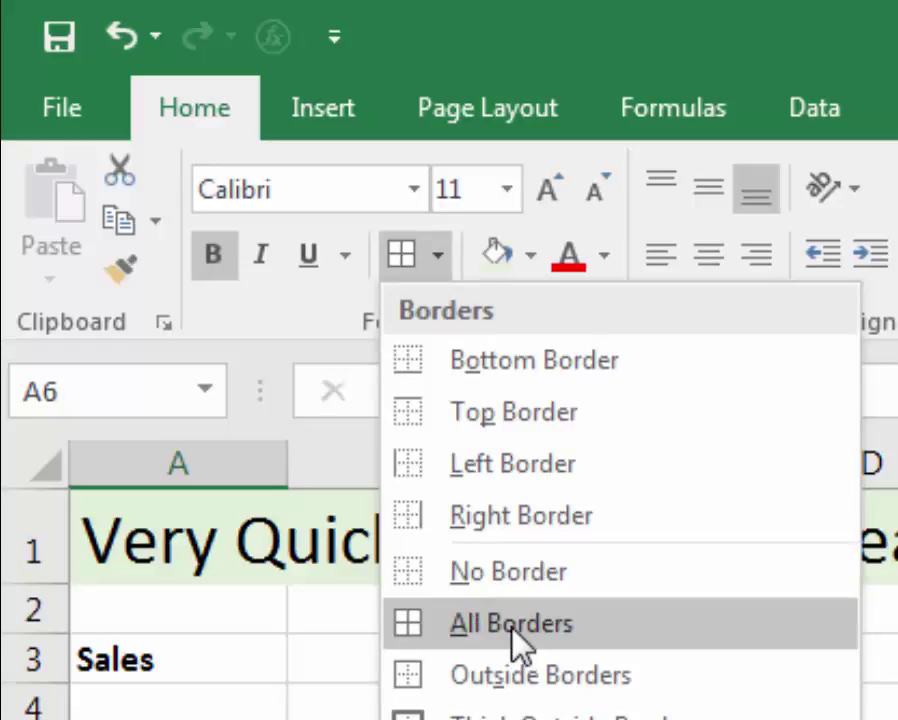
{"action": "left_click", "coordinate": [512, 624]}
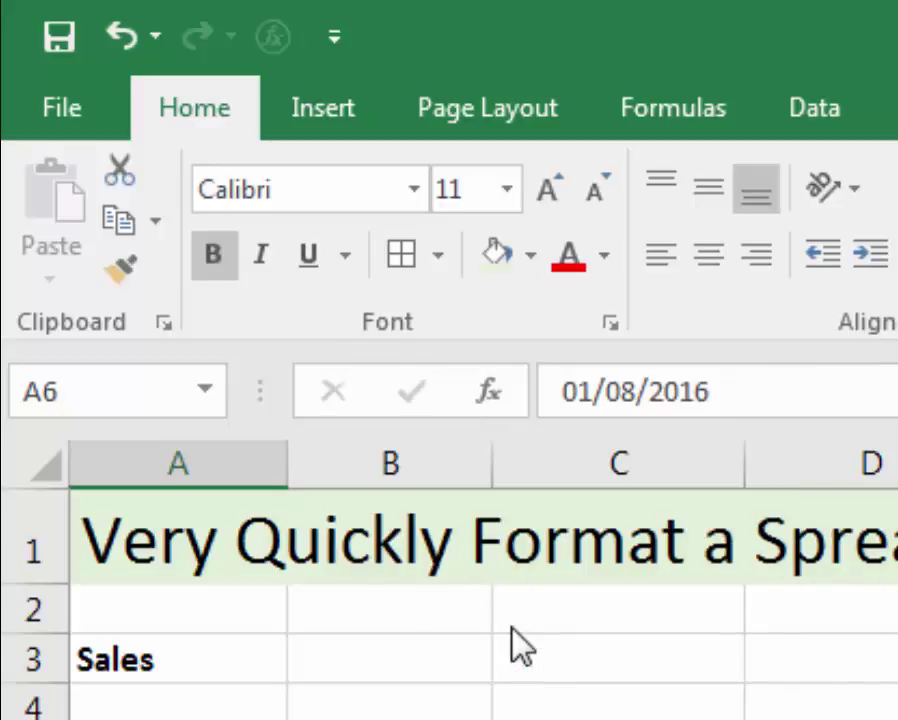
{"action": "left_click", "coordinate": [530, 256]}
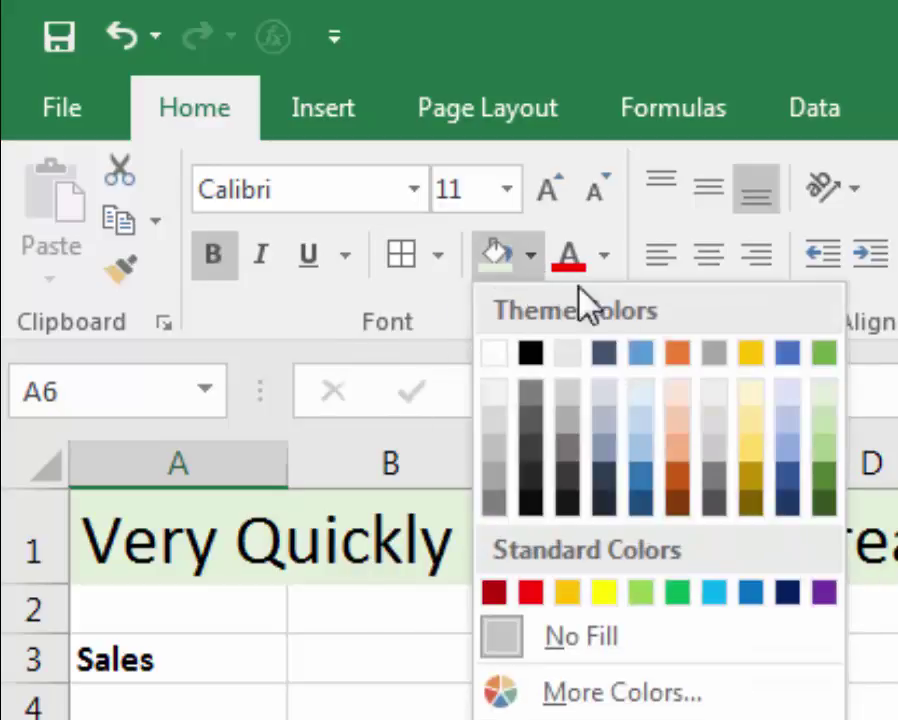
{"action": "left_click", "coordinate": [752, 393]}
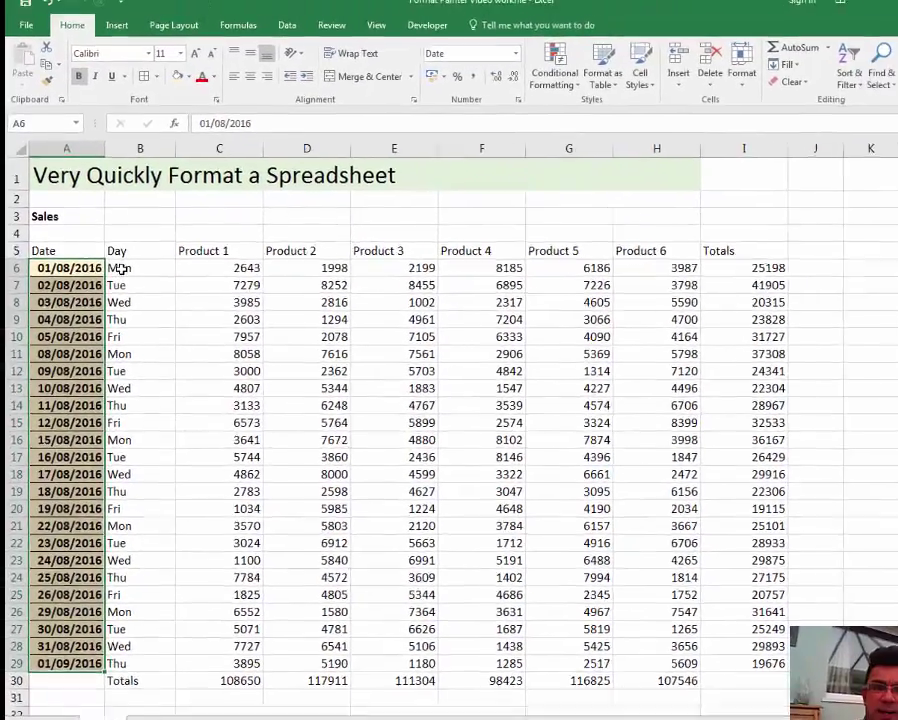
- Copy date cell A6's formatting with Format Painter
{"action": "left_click_drag", "start_coordinate": [108, 263], "coordinate": [122, 645]}
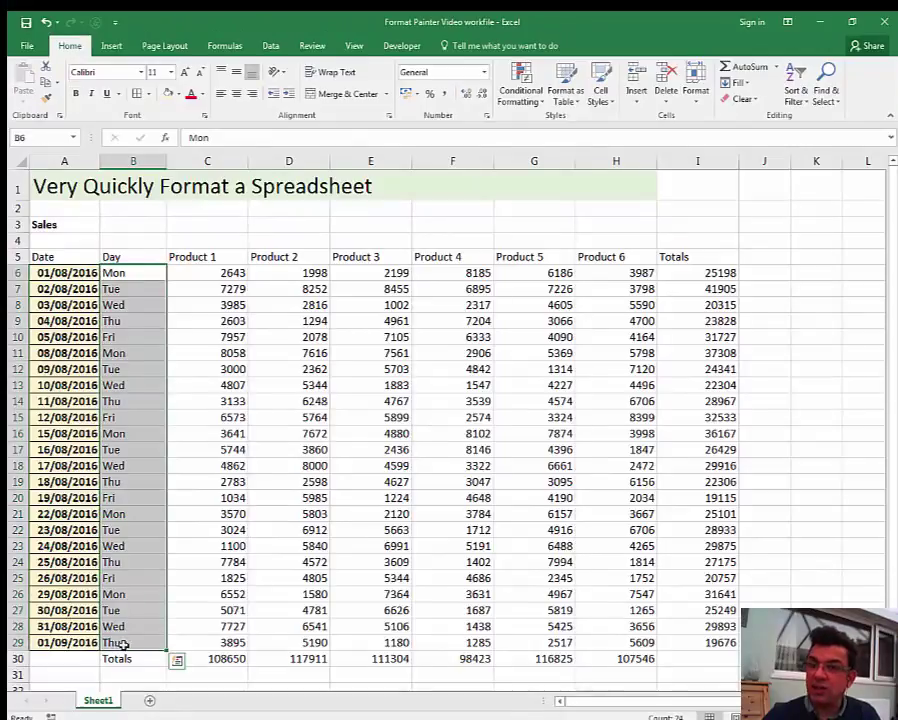
{"action": "left_click", "coordinate": [86, 272]}
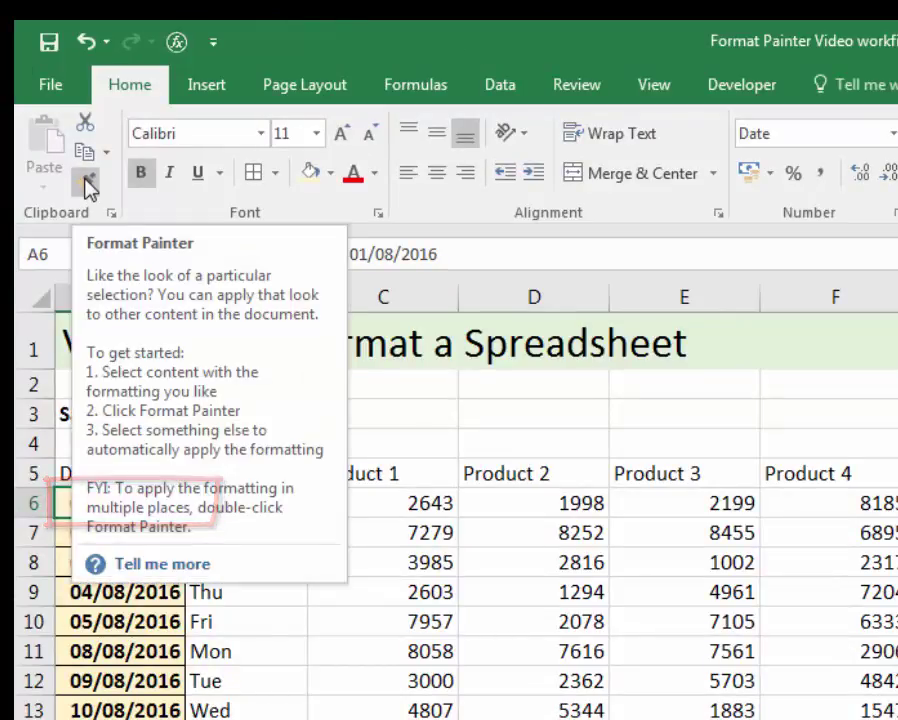
{"action": "left_click", "coordinate": [88, 186]}
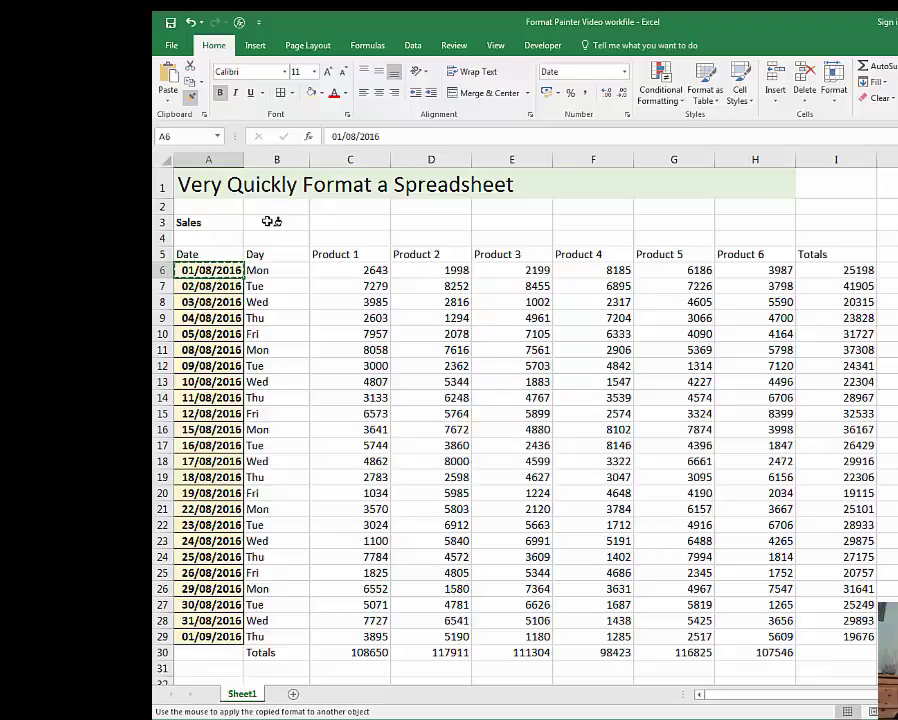
- Paint A6's bold, bordered, pale fill onto Day cells B6:B29, then exit Format Painter
{"action": "left_click", "coordinate": [276, 270]}
{"action": "mouse_move", "coordinate": [275, 303]}
{"action": "left_mouse_down"}
{"action": "mouse_move", "coordinate": [266, 476]}
{"action": "mouse_move", "coordinate": [285, 636]}
{"action": "left_mouse_up"}
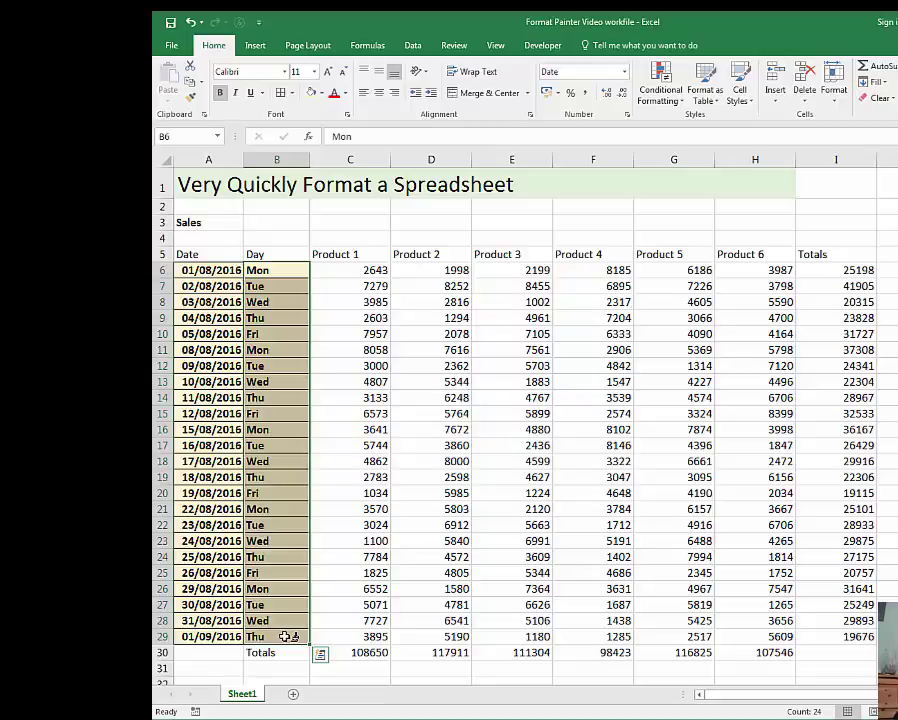
{"action": "key", "text": "Escape"}
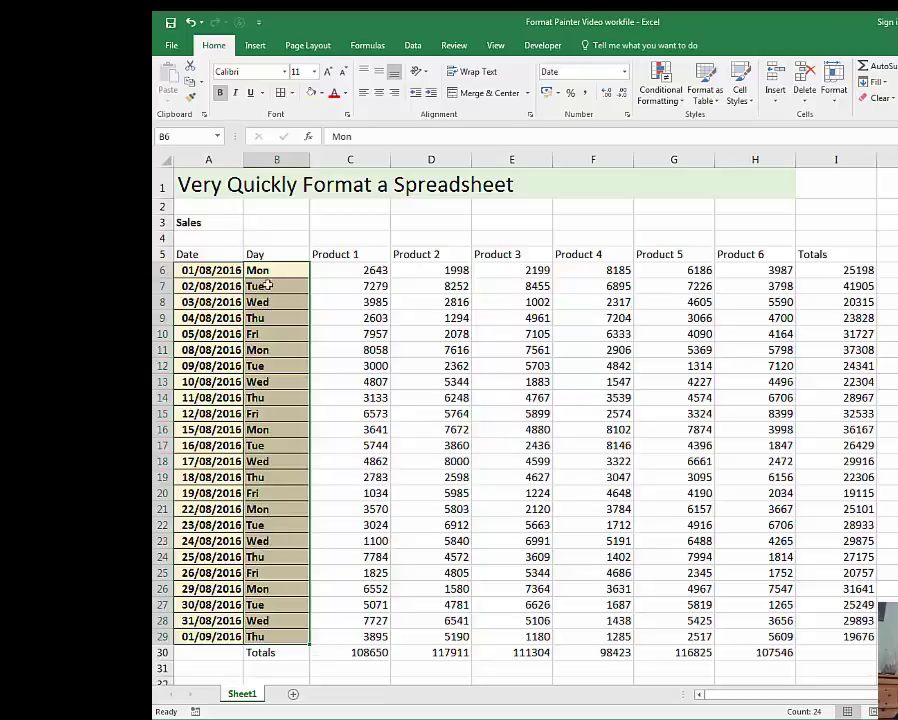
{"action": "left_click", "coordinate": [274, 269]}
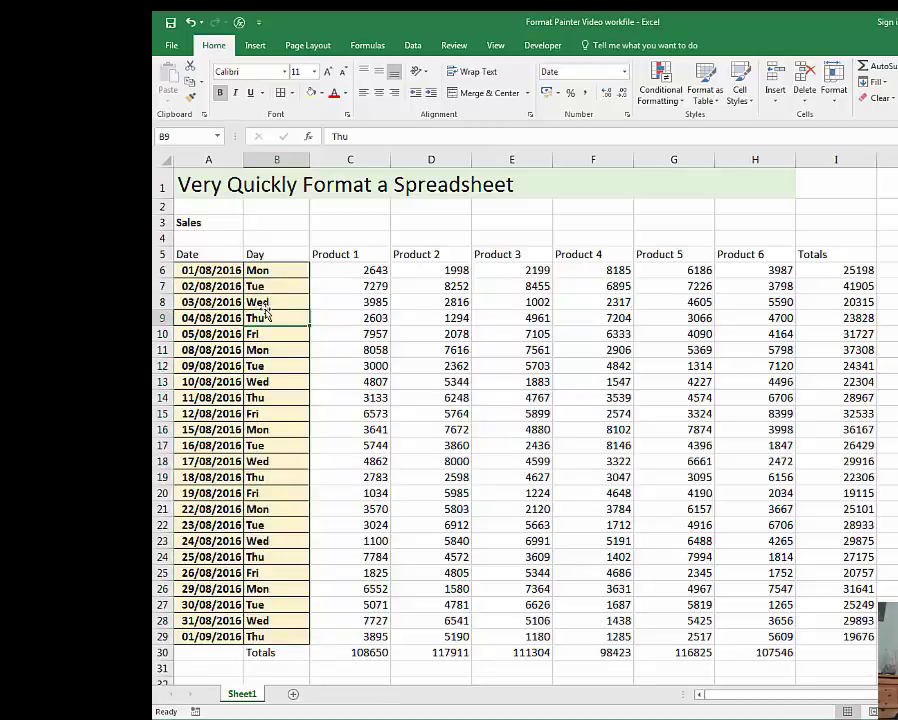
{"action": "left_click", "coordinate": [271, 300]}
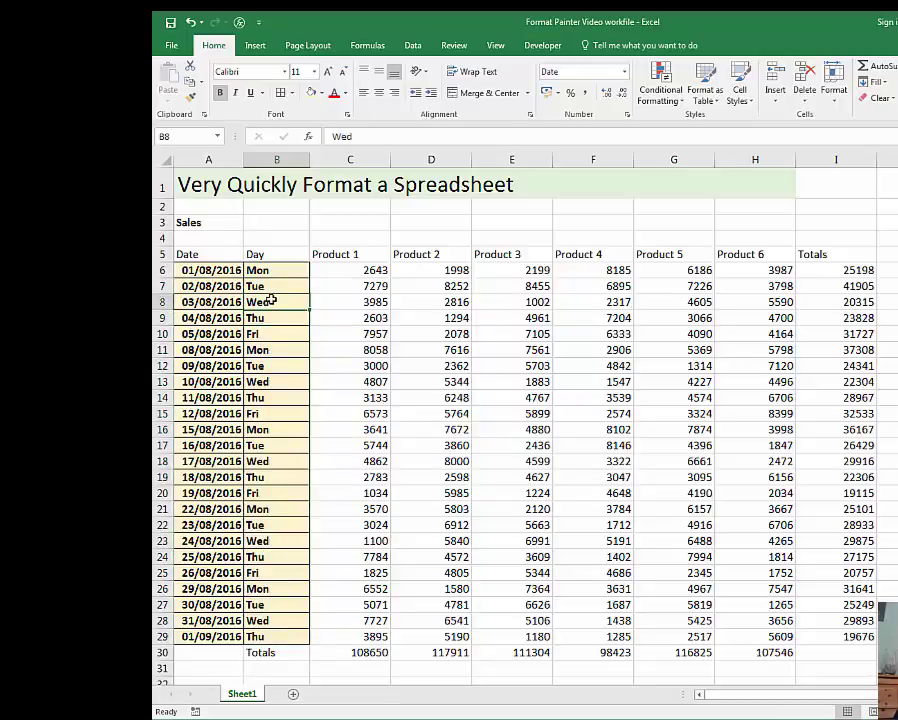
- Paint B8's formatting across the header row A5:I5, Date through Totals
{"action": "left_click", "coordinate": [192, 98]}
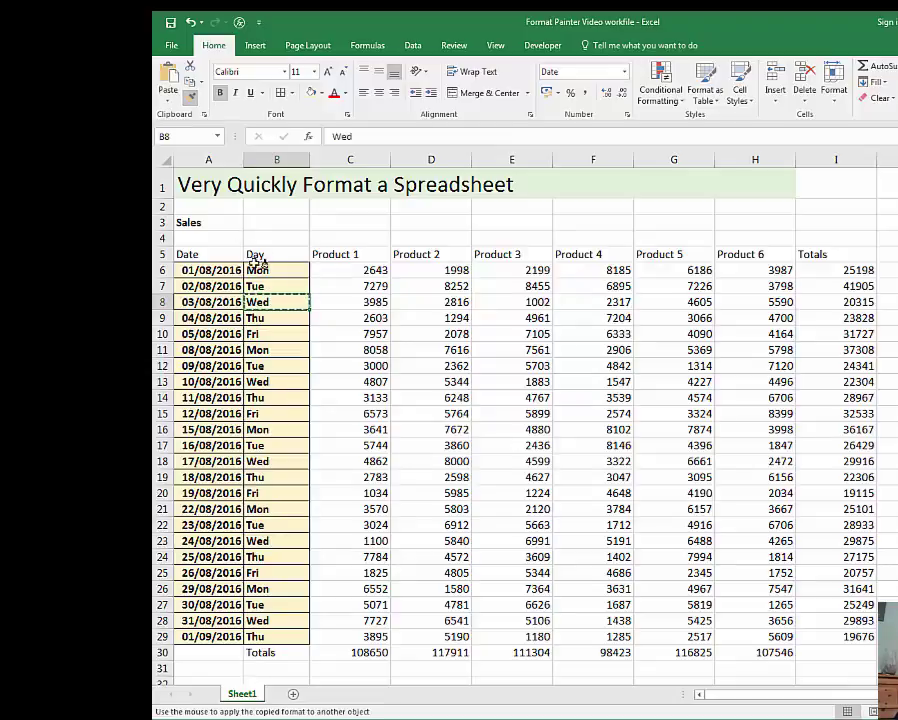
{"action": "left_click_drag", "start_coordinate": [188, 254], "coordinate": [858, 254]}
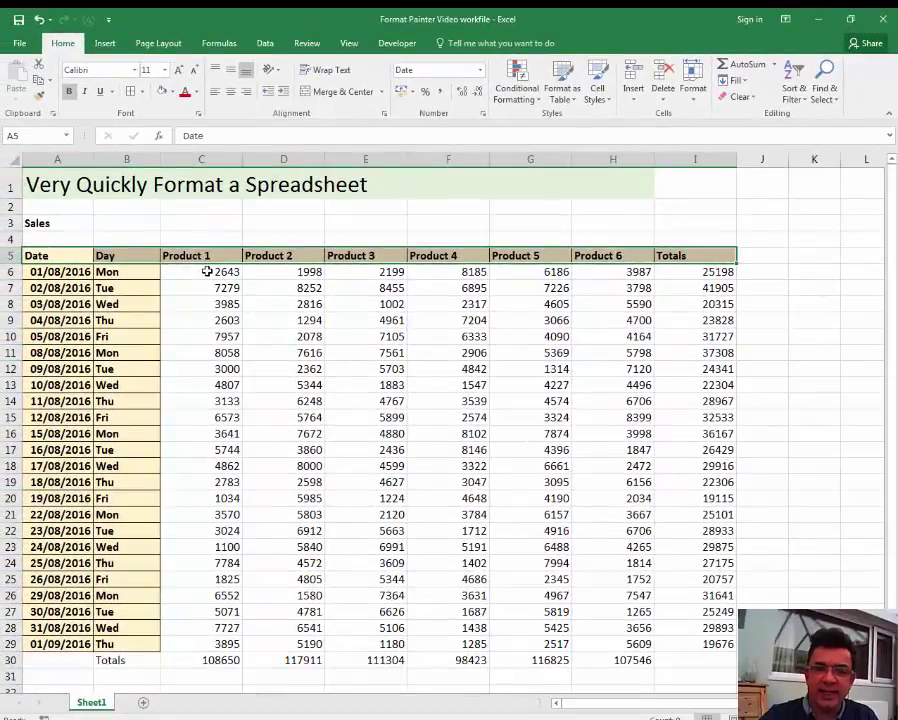
{"action": "left_click", "coordinate": [203, 301]}
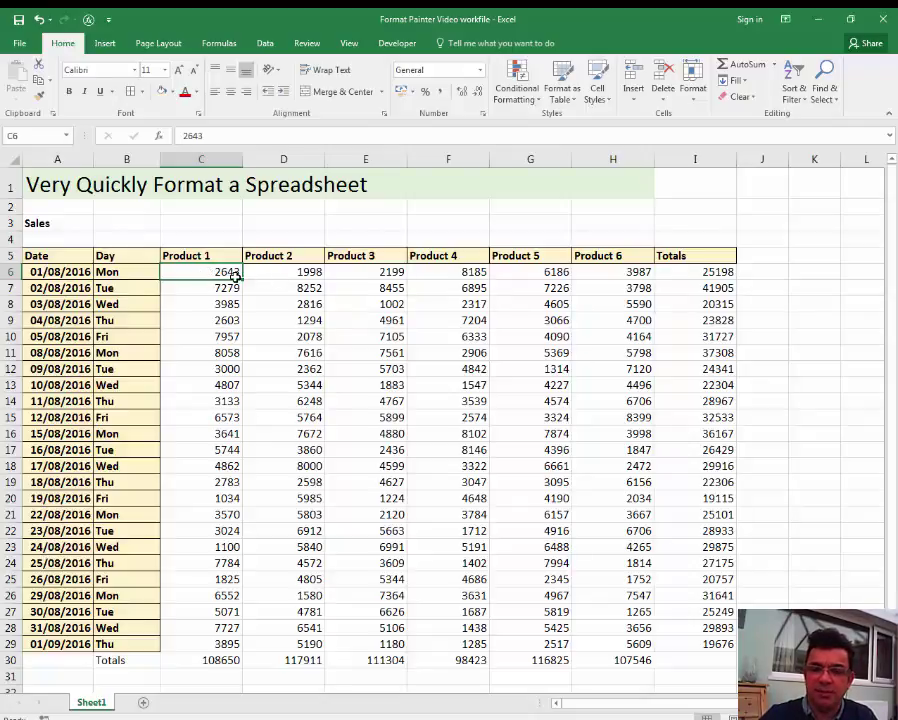
{"action": "right_click", "coordinate": [214, 272]}
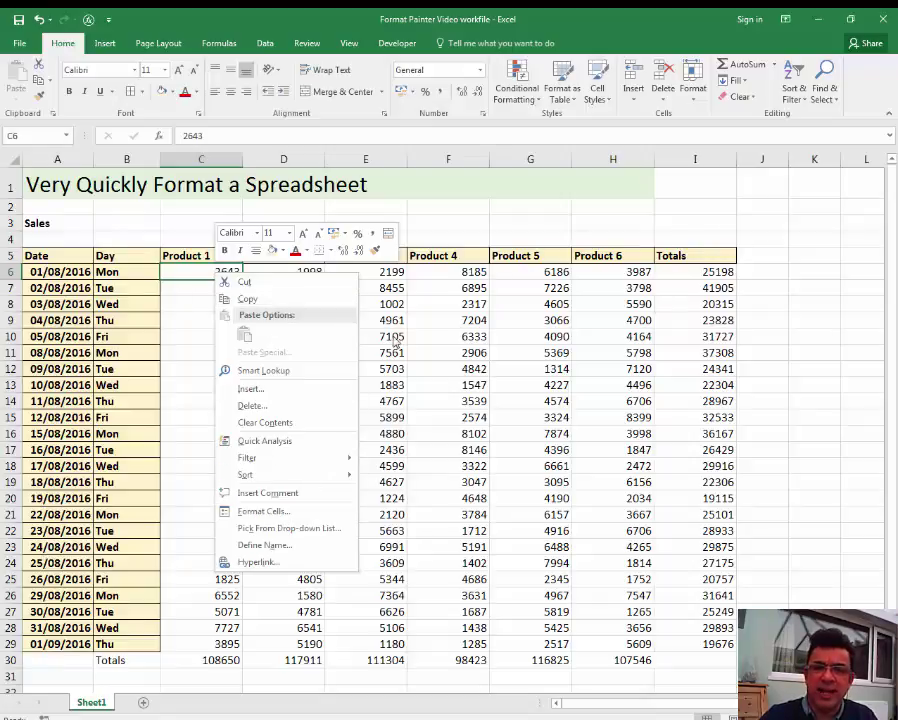
{"action": "left_click", "coordinate": [297, 513]}
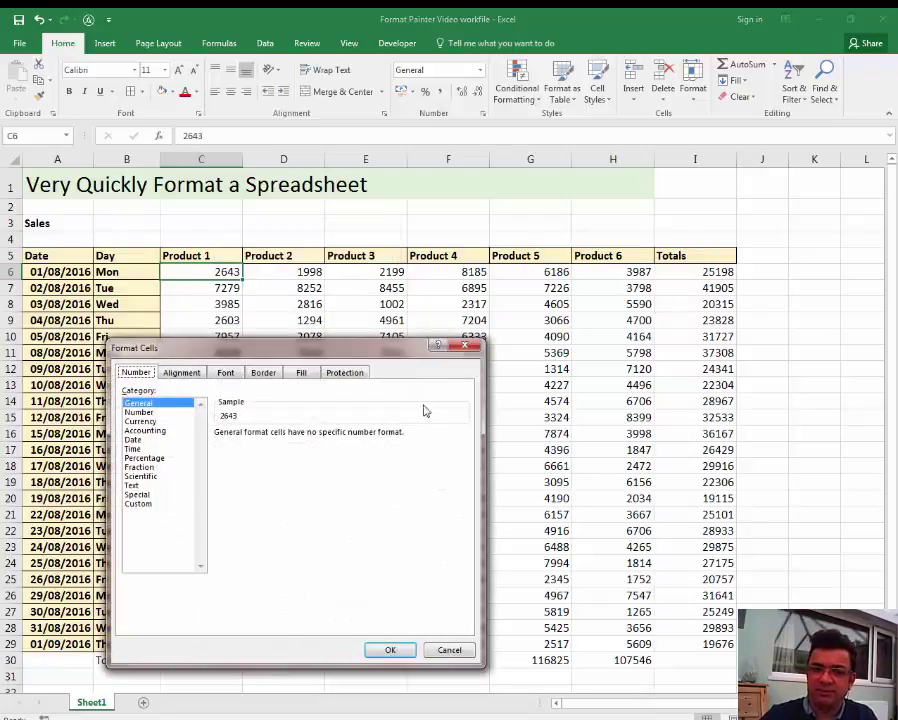
{"action": "left_click", "coordinate": [463, 348]}
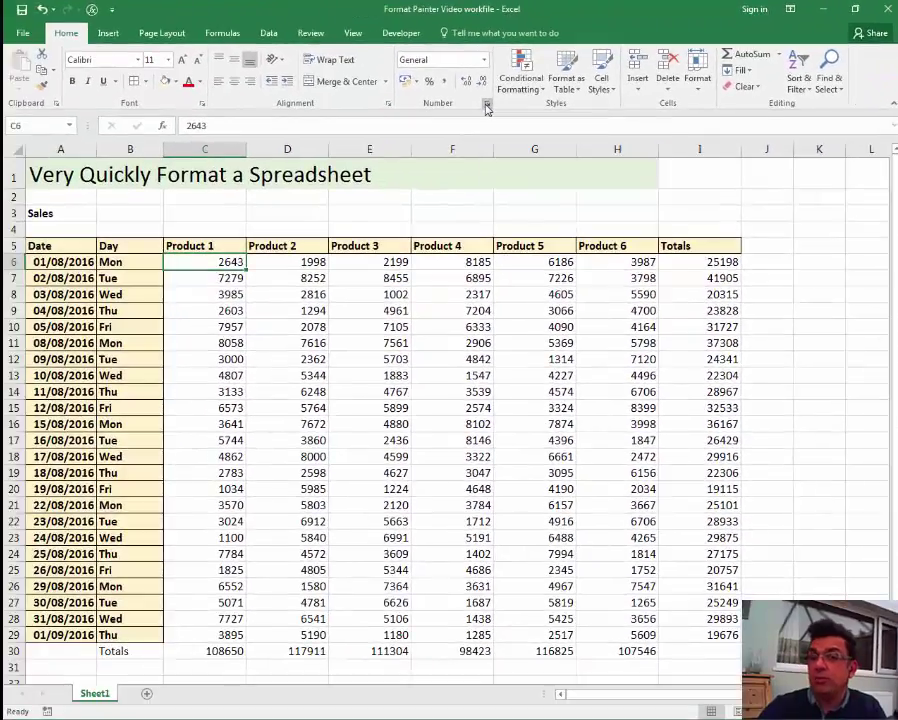
{"action": "left_click", "coordinate": [487, 105]}
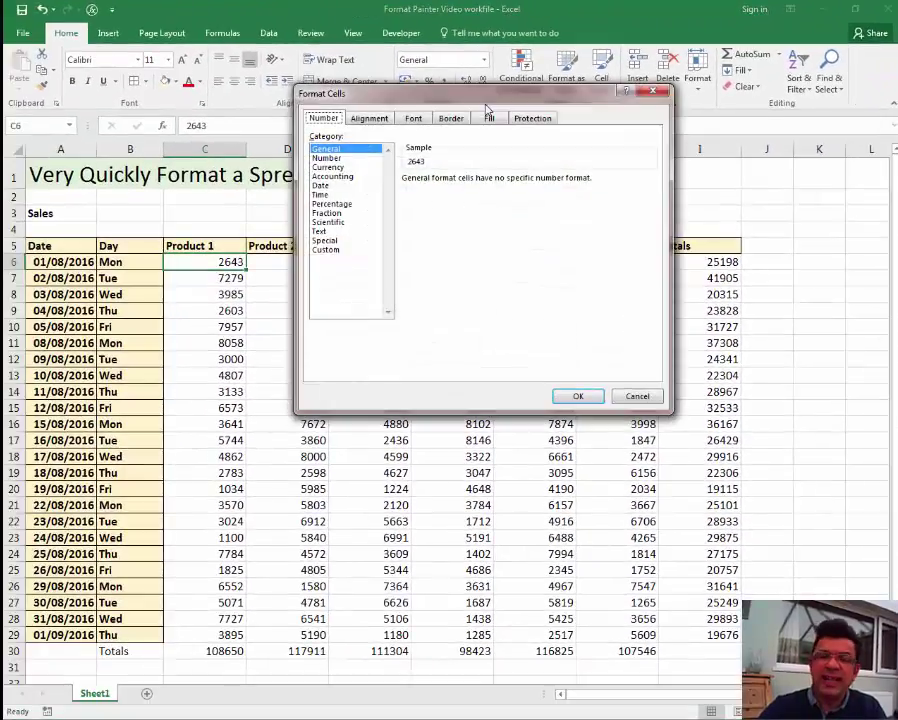
{"action": "left_click", "coordinate": [637, 396]}
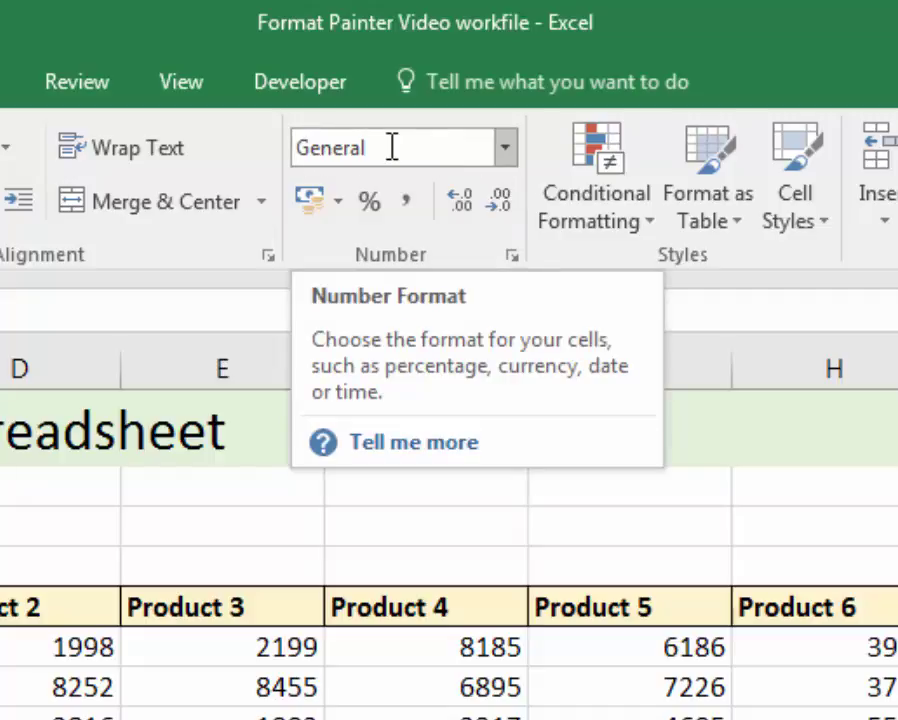
- Set cell C6's number format to Currency so it shows £2,643.00
{"action": "left_click", "coordinate": [500, 150]}
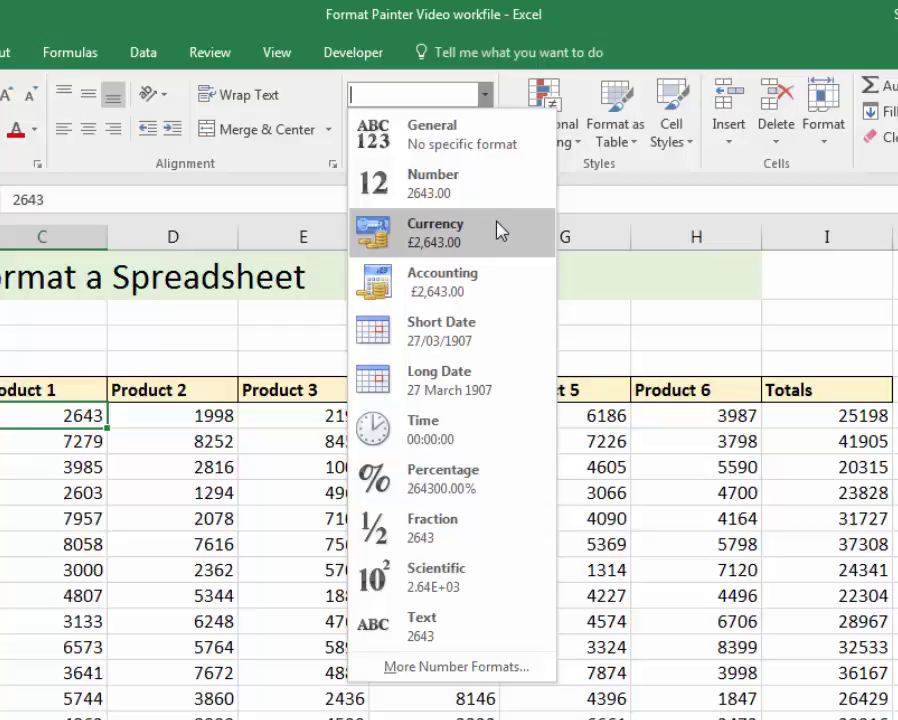
{"action": "left_click", "coordinate": [500, 231]}
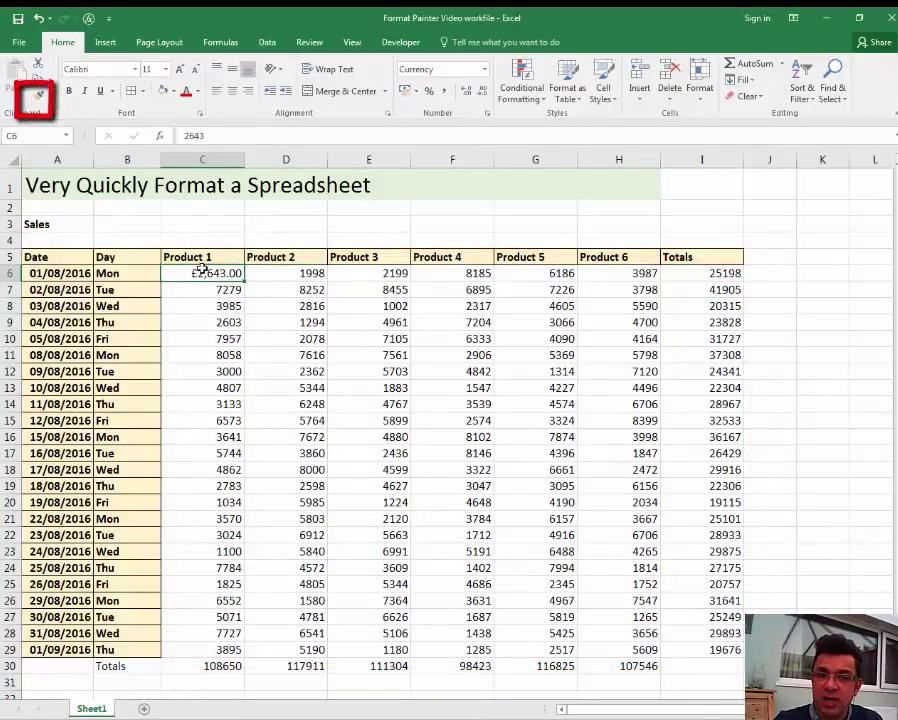
- Use Format Painter to copy C6's £ currency format onto C6:I30
{"action": "left_click", "coordinate": [39, 95]}
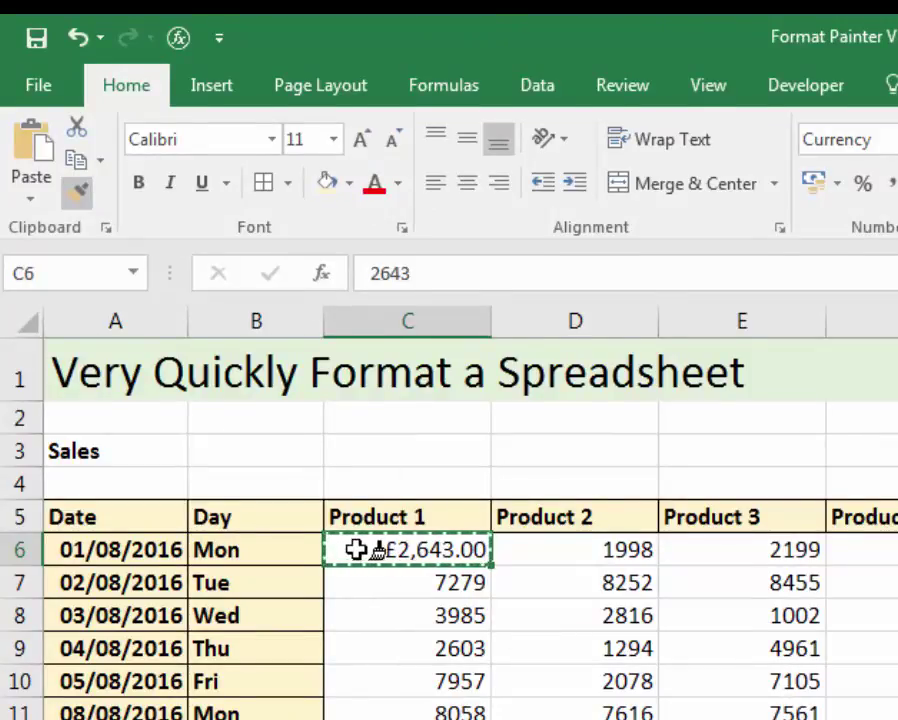
{"action": "mouse_move", "coordinate": [356, 549]}
{"action": "left_mouse_down"}
{"action": "mouse_move", "coordinate": [514, 610]}
{"action": "mouse_move", "coordinate": [584, 656]}
{"action": "mouse_move", "coordinate": [790, 682]}
{"action": "mouse_move", "coordinate": [790, 716]}
{"action": "left_mouse_up"}
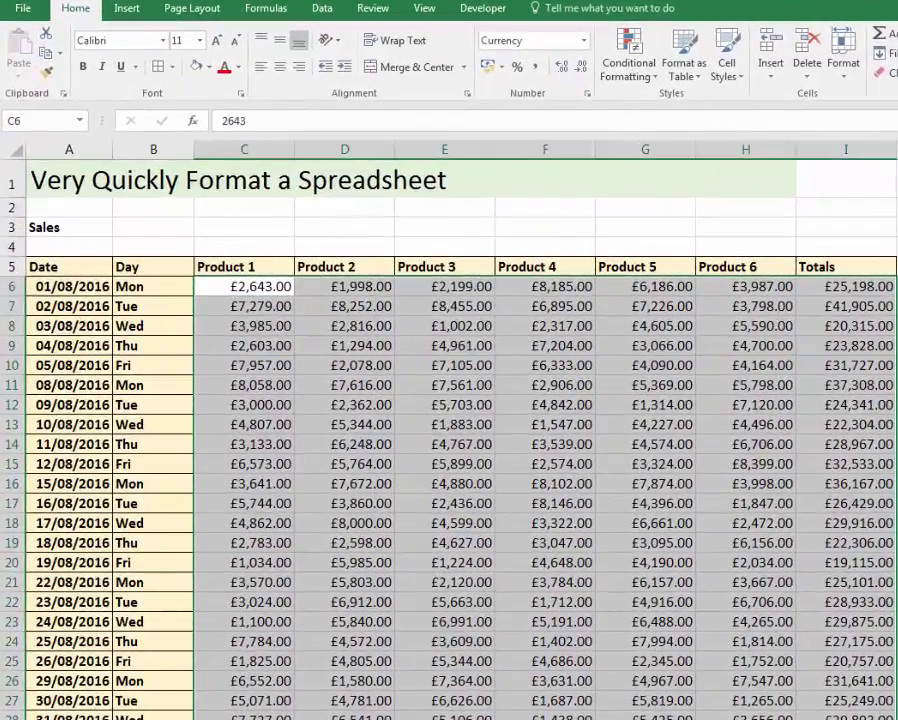
{"action": "left_click", "coordinate": [757, 657]}
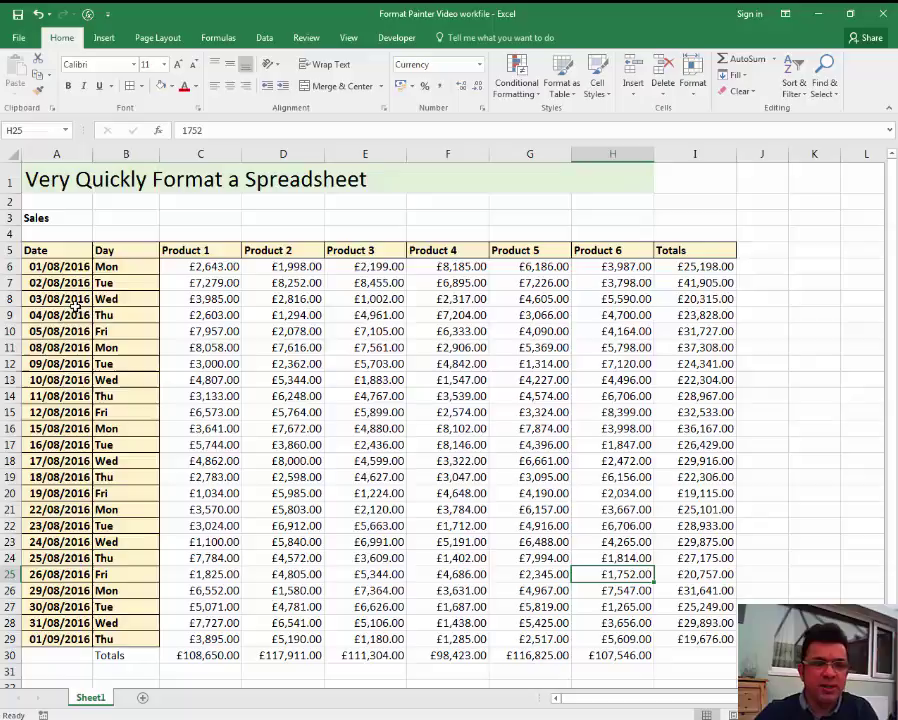
- Select row 7 (A7:I7) and give it borders and a pale green fill
{"action": "left_click", "coordinate": [35, 283]}
{"action": "left_click_drag", "start_coordinate": [35, 283], "coordinate": [64, 283]}
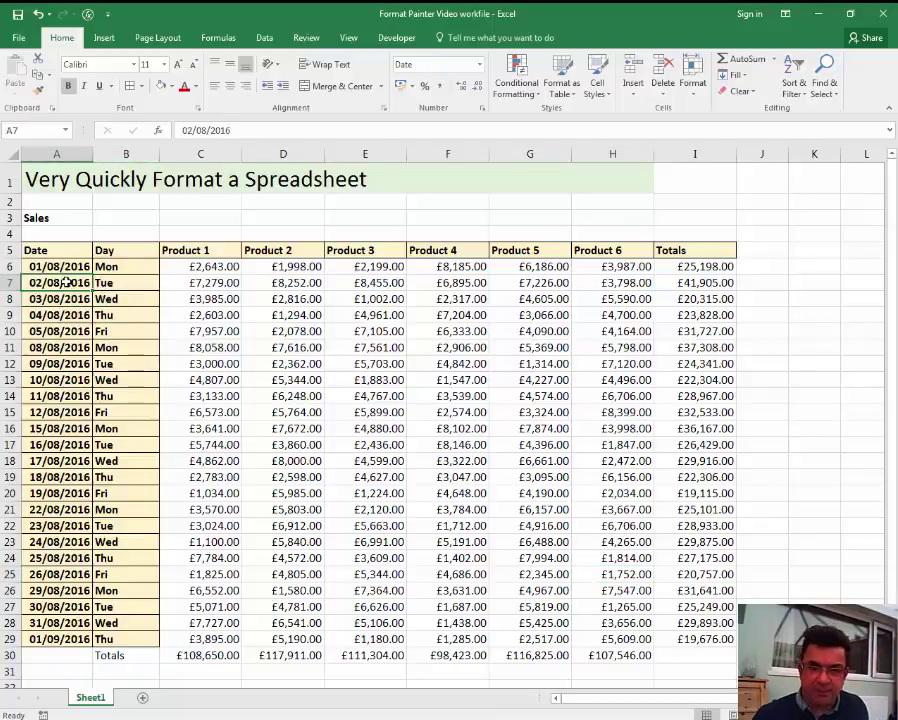
{"action": "key", "text": "ctrl+shift+Right"}
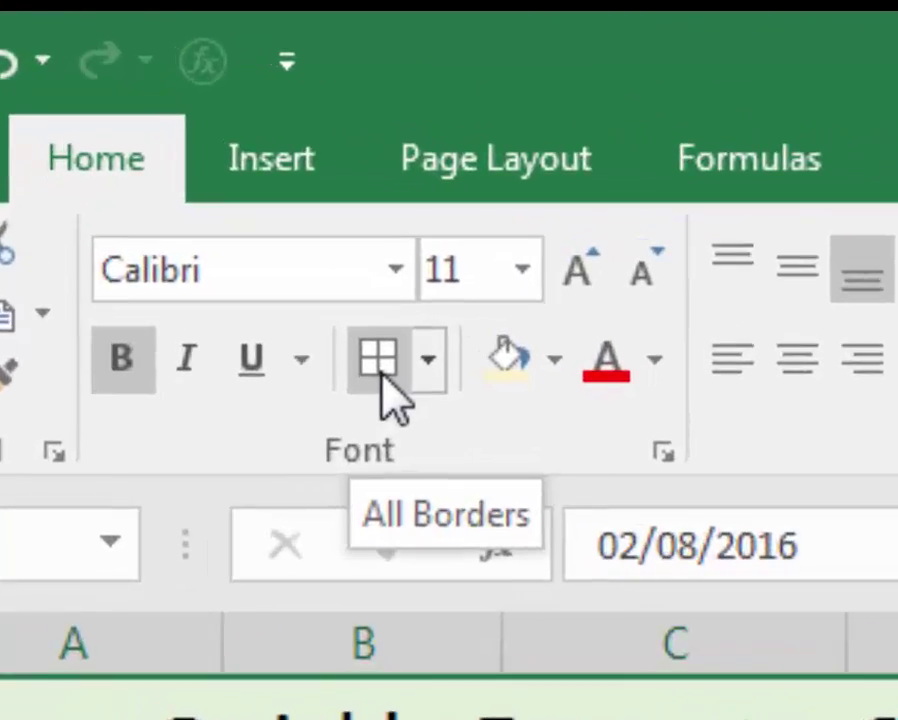
{"action": "left_click", "coordinate": [378, 360]}
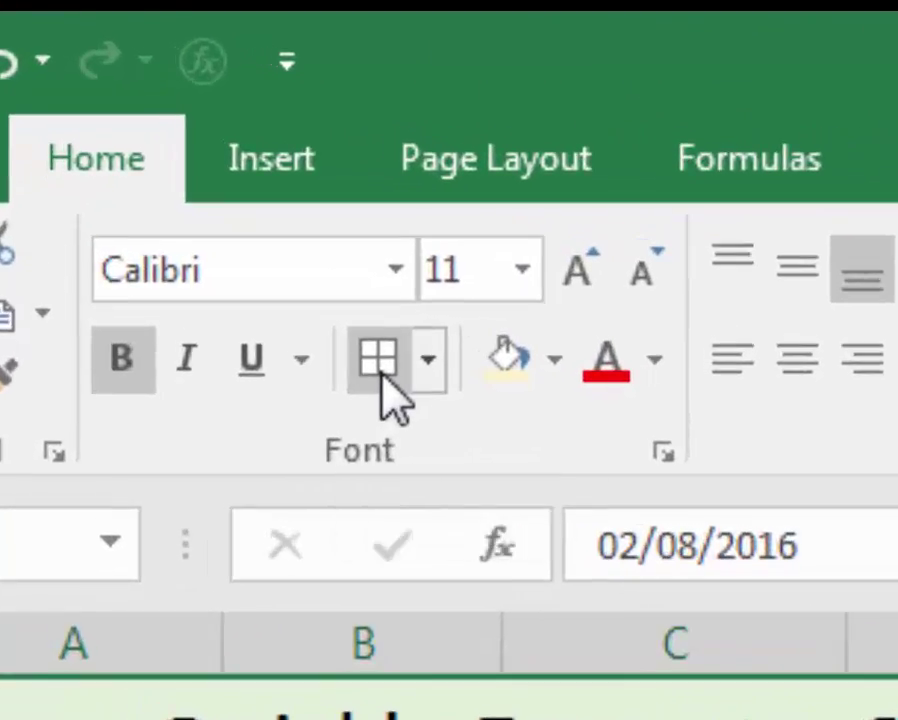
{"action": "left_click", "coordinate": [550, 360]}
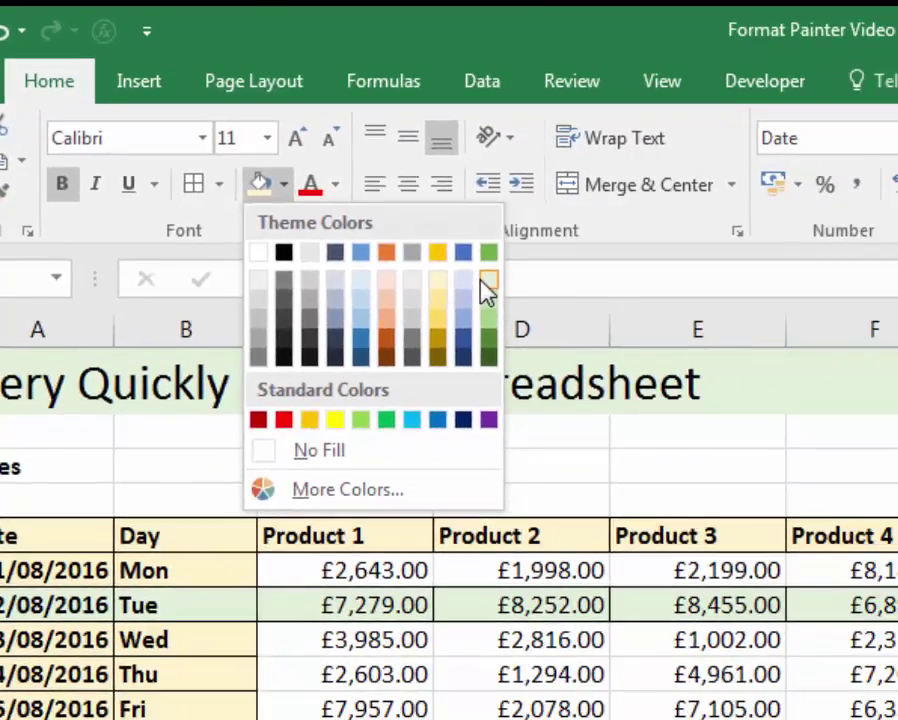
{"action": "left_click", "coordinate": [830, 476]}
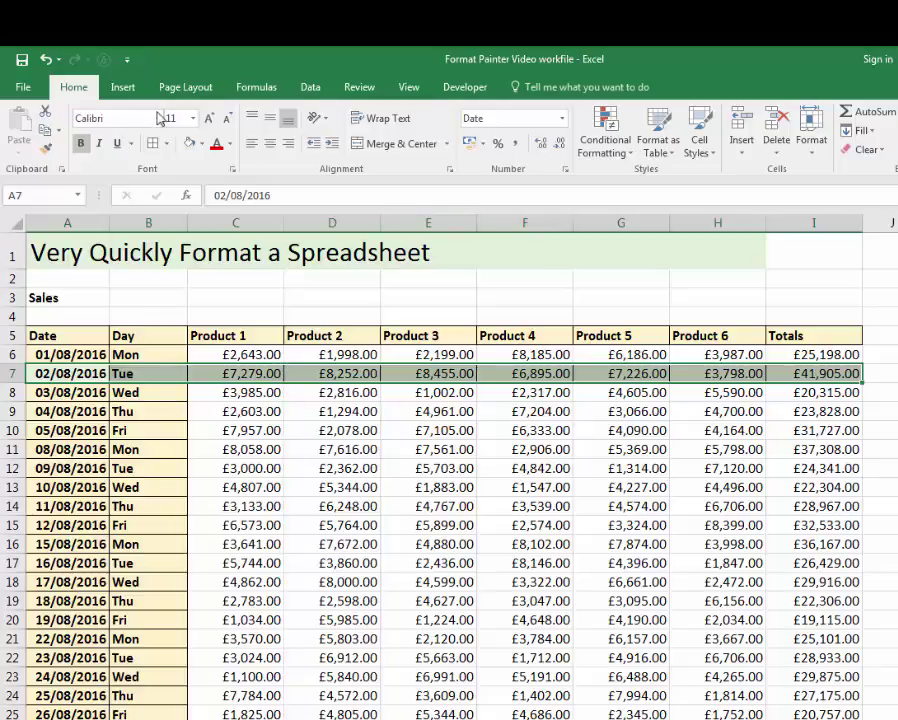
- Paint row 7's pale green banding onto alternate rows 9, 11, 13 through 29
{"action": "left_click", "coordinate": [47, 148]}
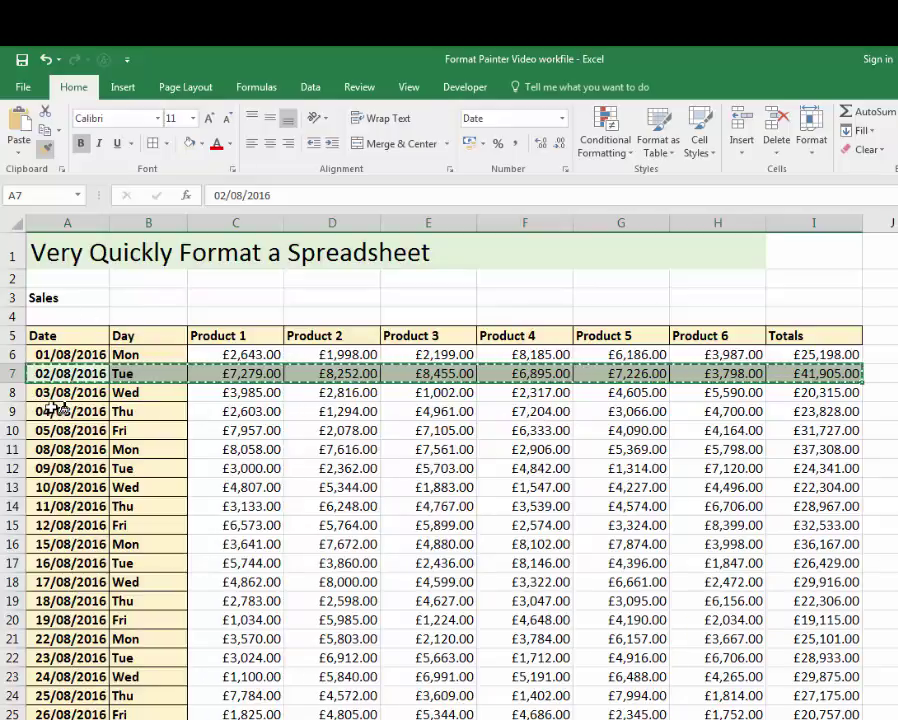
{"action": "left_click", "coordinate": [60, 410]}
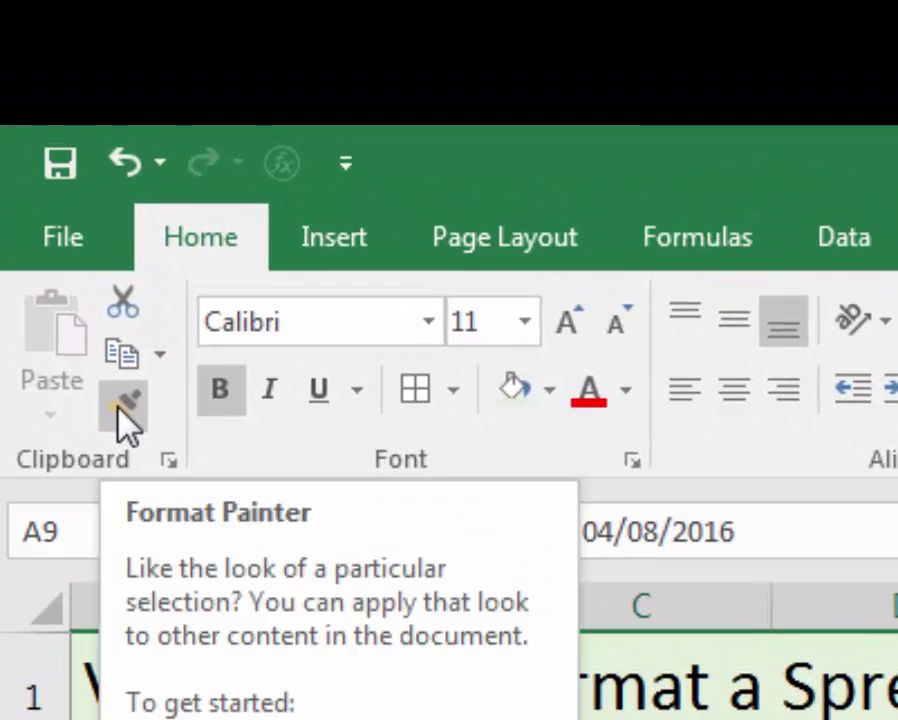
{"action": "left_click", "coordinate": [125, 425]}
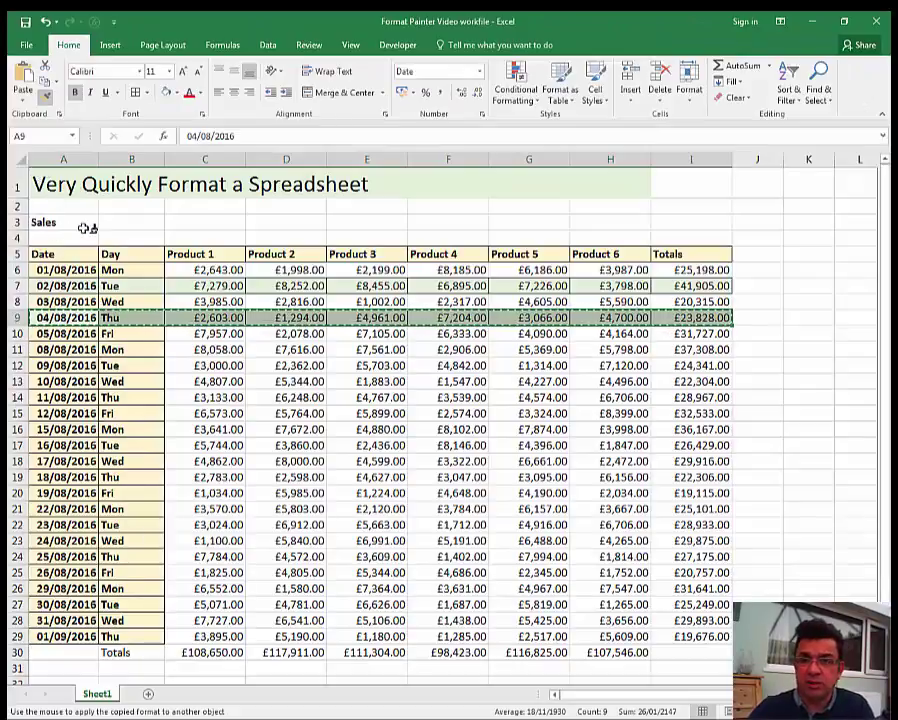
{"action": "left_click", "coordinate": [55, 349]}
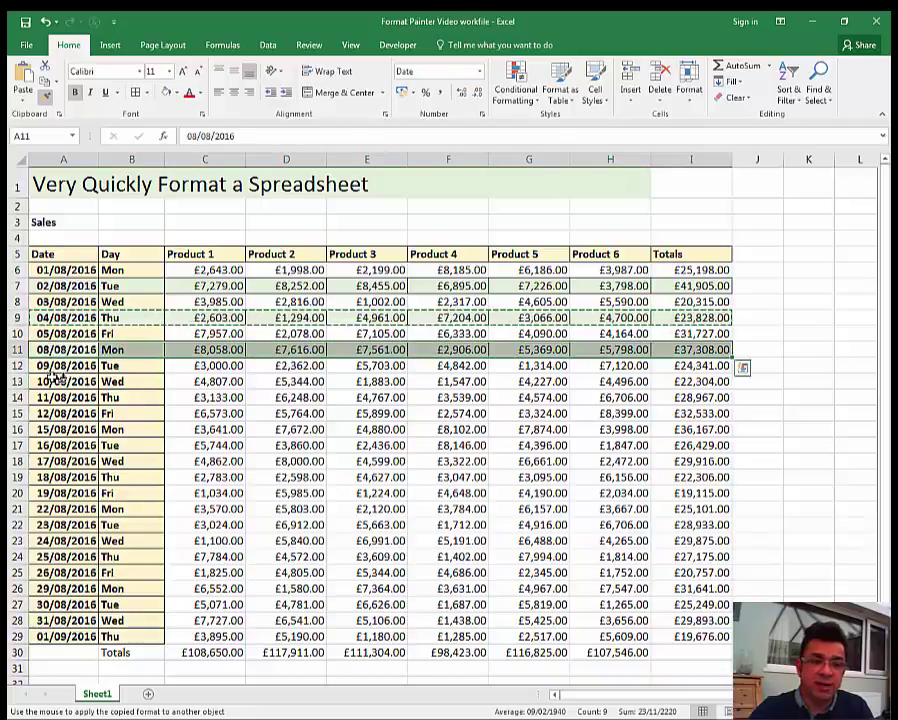
{"action": "left_click", "coordinate": [57, 382]}
{"action": "left_click", "coordinate": [57, 413]}
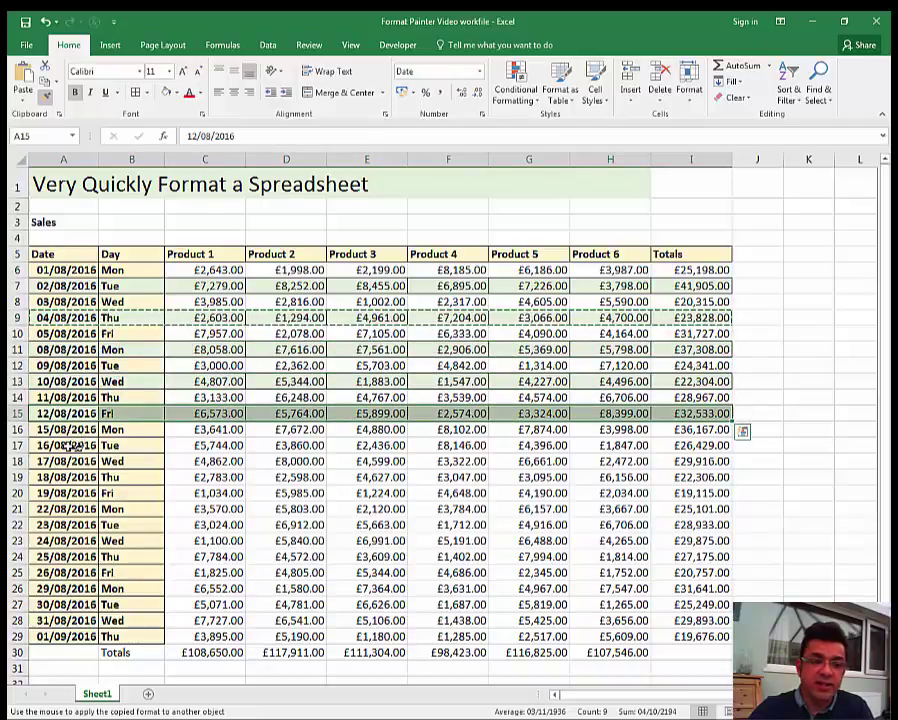
{"action": "left_click", "coordinate": [60, 445]}
{"action": "left_click", "coordinate": [60, 477]}
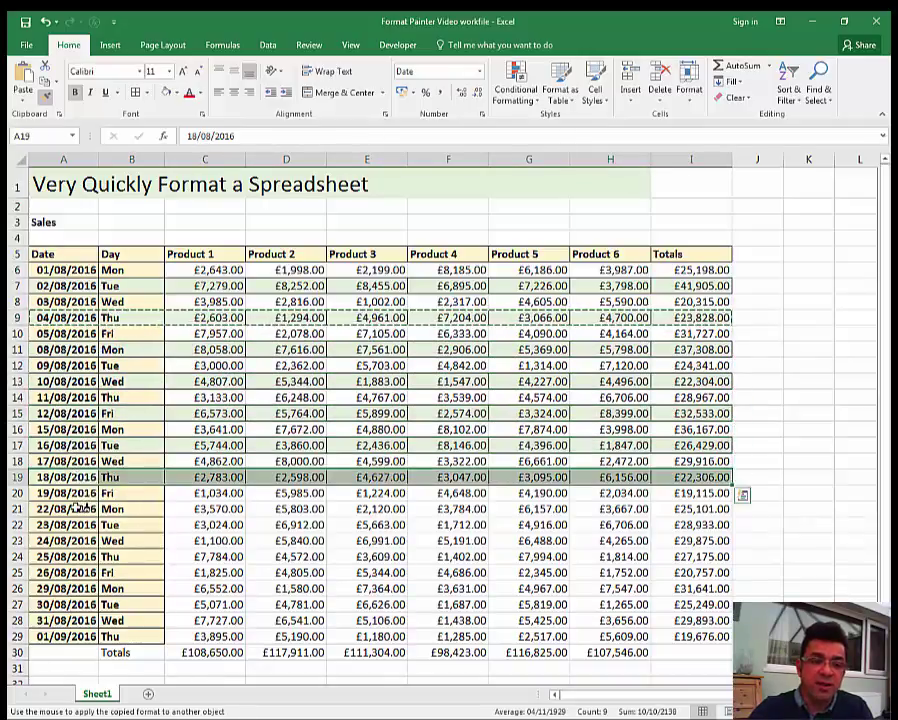
{"action": "left_click", "coordinate": [78, 508]}
{"action": "left_click", "coordinate": [60, 540]}
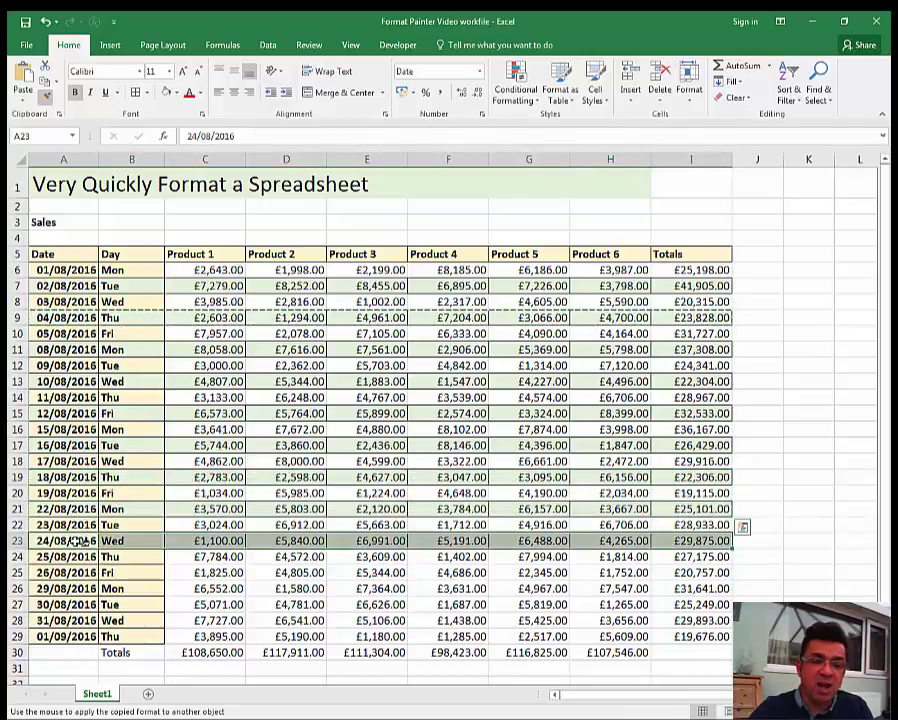
{"action": "left_click", "coordinate": [62, 572]}
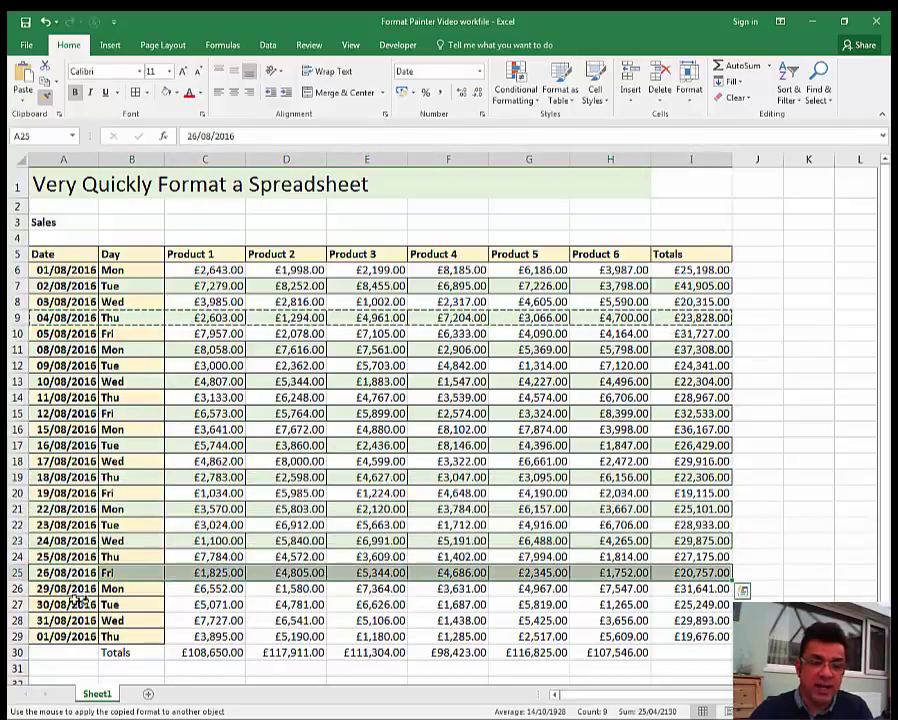
{"action": "left_click", "coordinate": [78, 604]}
{"action": "left_click", "coordinate": [78, 636]}
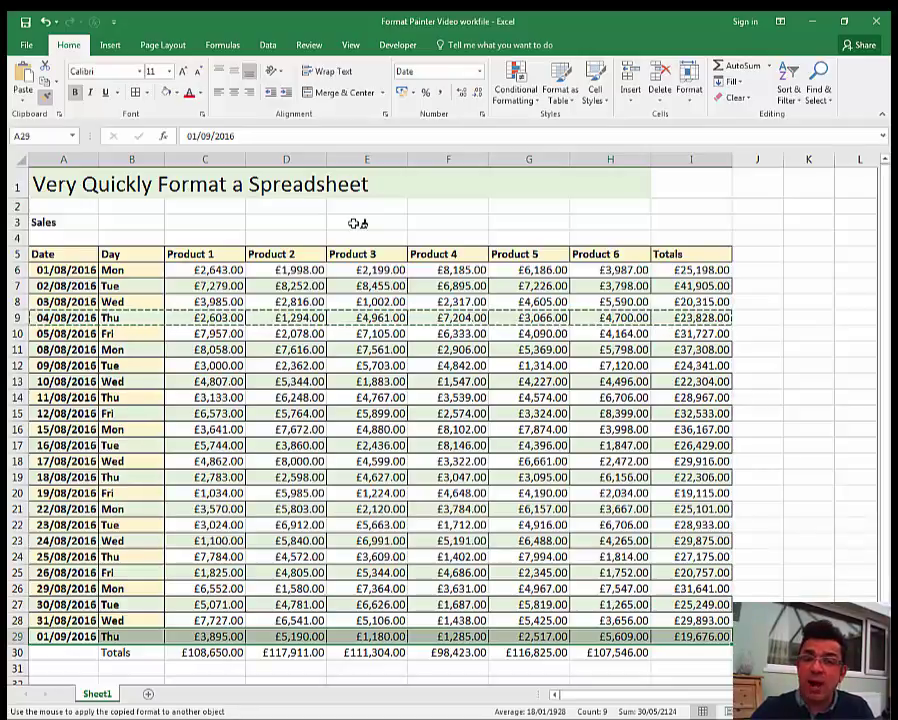
{"action": "left_click", "coordinate": [357, 223]}
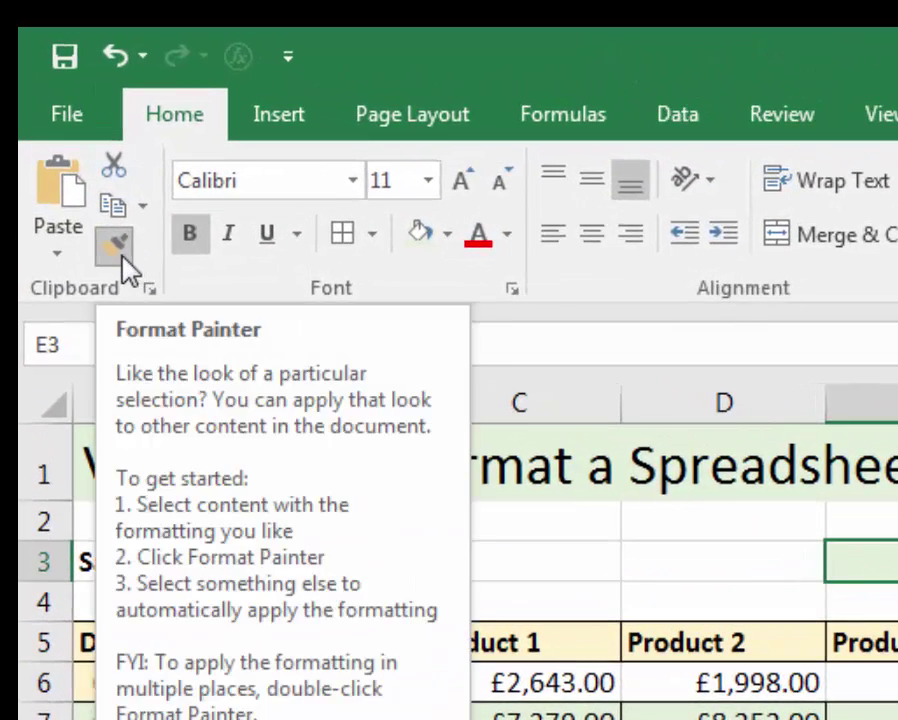
- Turn off Format Painter and cancel the pending format copy with Esc
{"action": "left_click", "coordinate": [120, 262]}
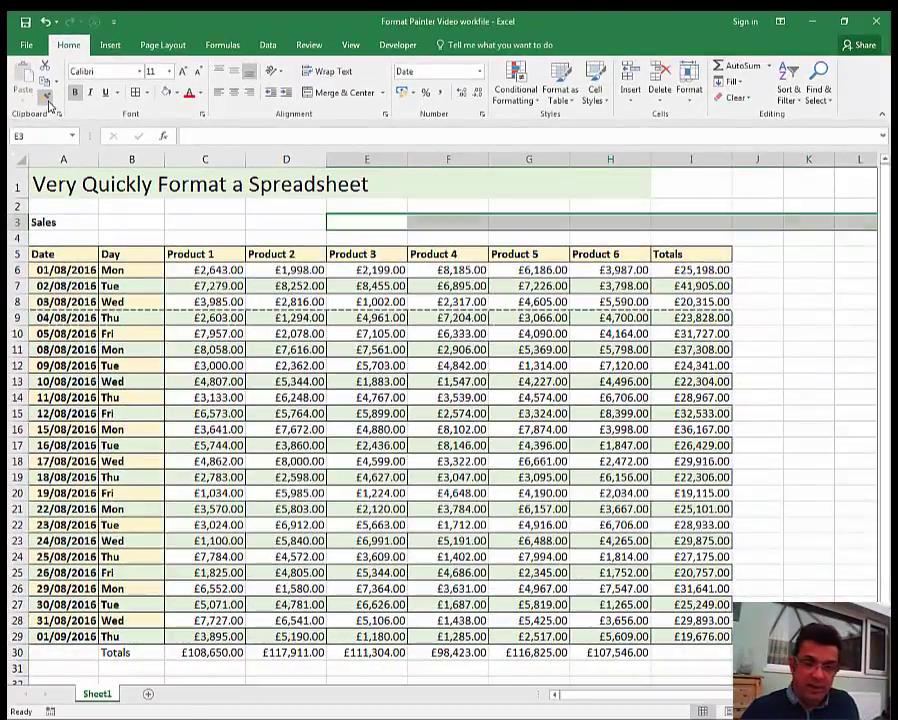
{"action": "left_click", "coordinate": [45, 97]}
{"action": "left_click", "coordinate": [163, 223]}
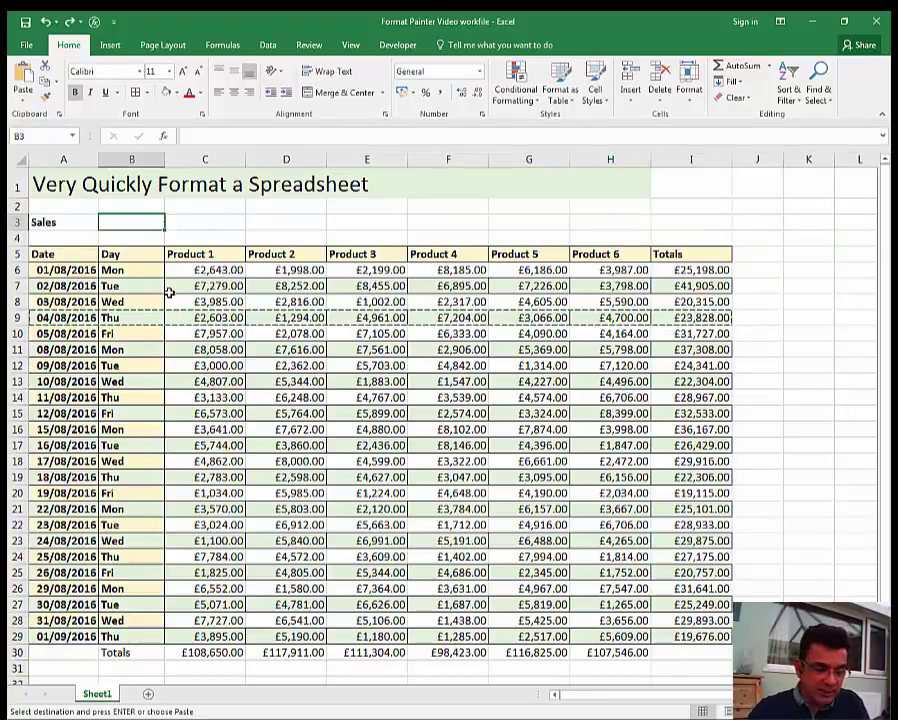
{"action": "key", "text": "Escape"}
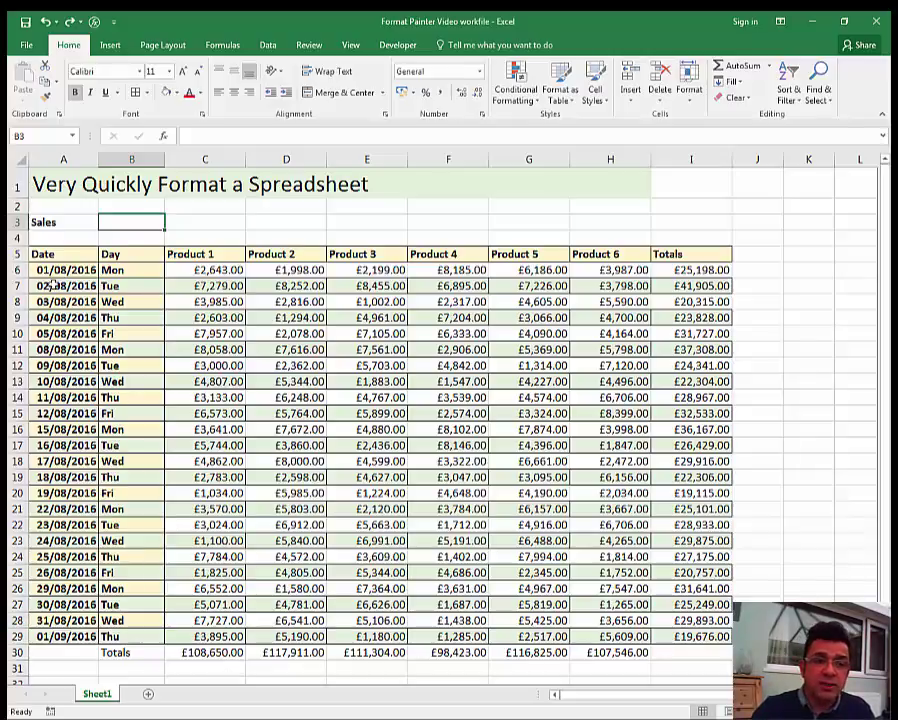
- Copy the banded rows 6 to 12 (A to I), trial-paste onto rows 32–38, then undo it
{"action": "left_click_drag", "start_coordinate": [52, 270], "coordinate": [704, 366]}
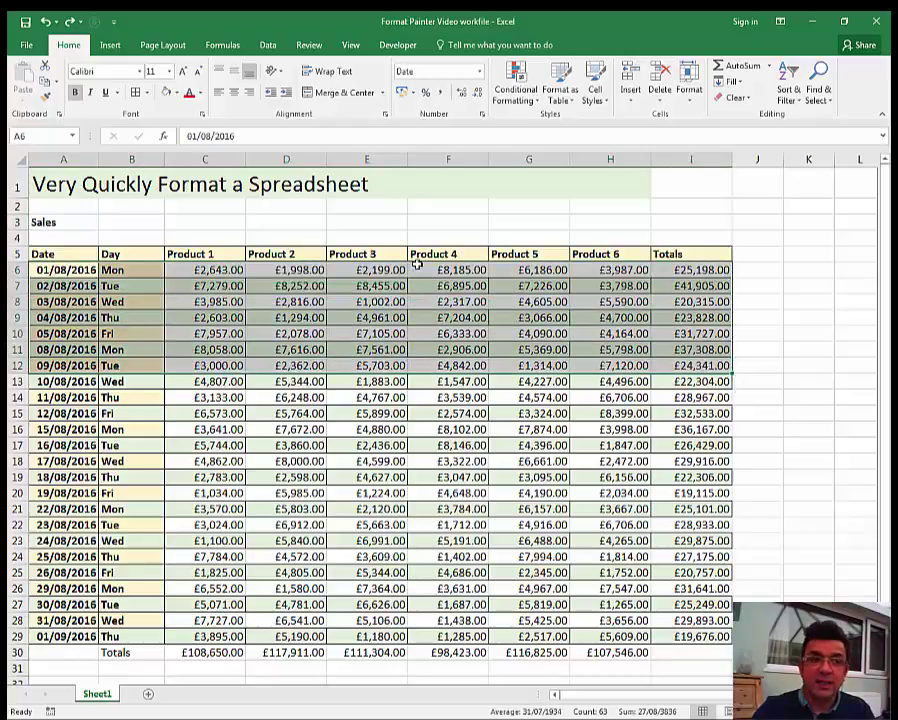
{"action": "left_click", "coordinate": [45, 96]}
{"action": "scroll", "coordinate": [140, 255], "scroll_direction": "down", "scroll_amount": 5}
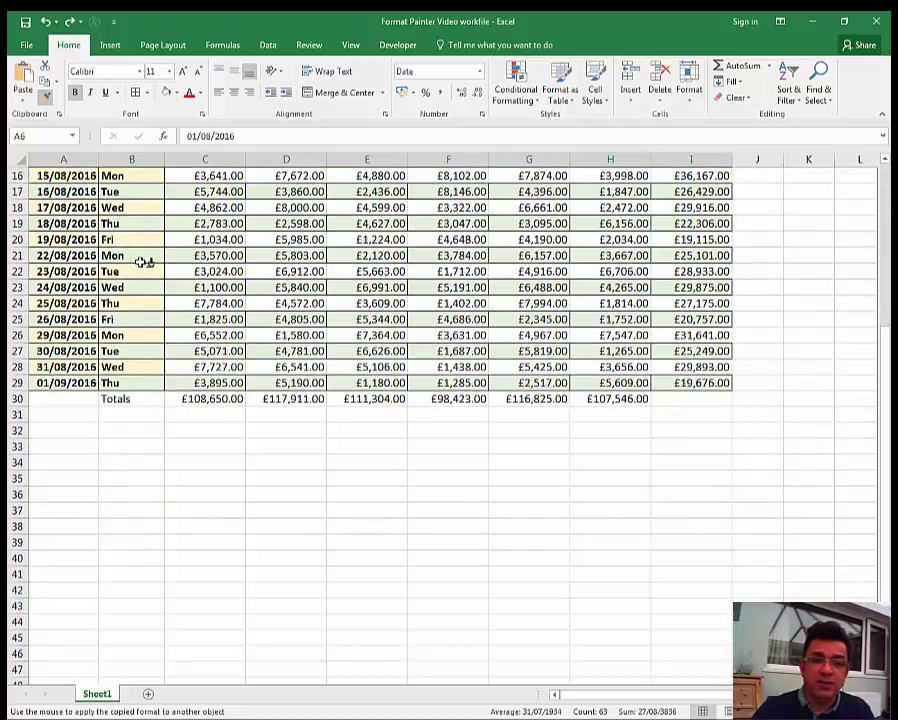
{"action": "left_click", "coordinate": [49, 428]}
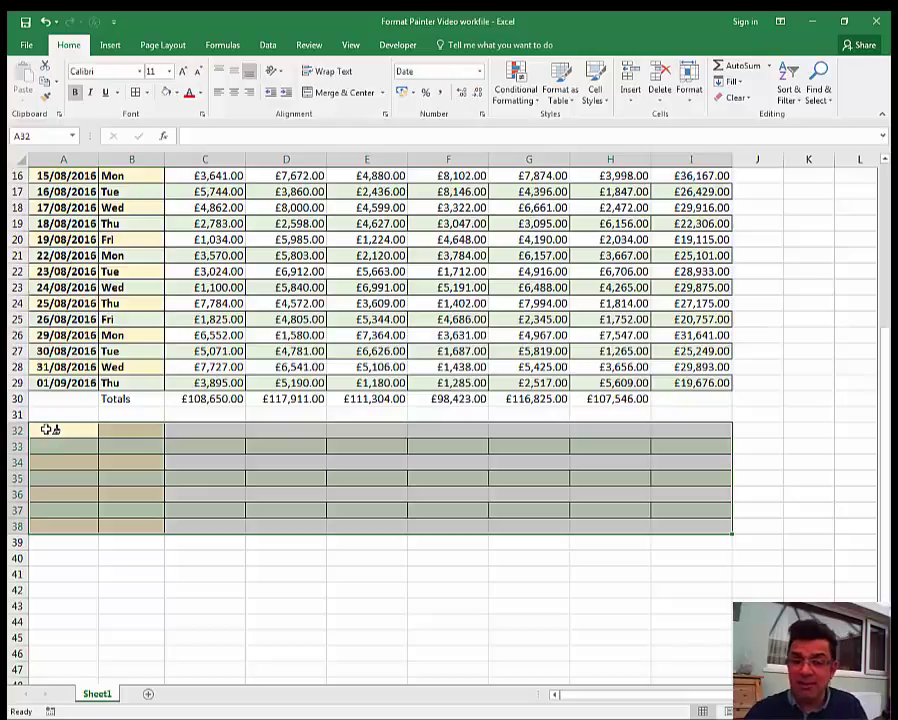
{"action": "key", "text": "ctrl+z"}
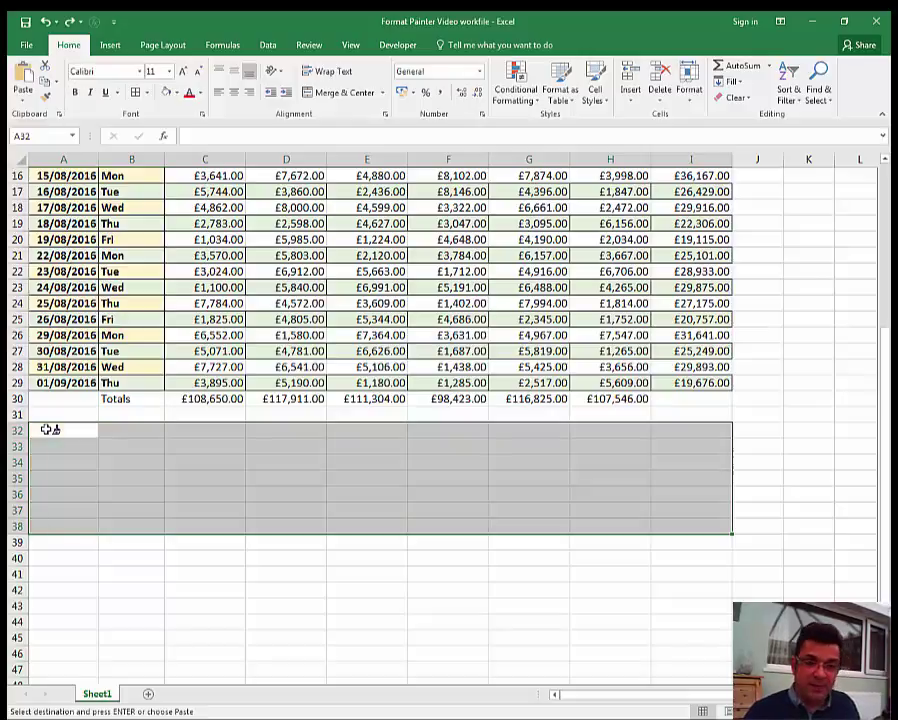
{"action": "left_click", "coordinate": [156, 300]}
{"action": "scroll", "coordinate": [157, 302], "scroll_direction": "up", "scroll_amount": 4}
{"action": "scroll", "coordinate": [157, 302], "scroll_direction": "up", "scroll_amount": 2}
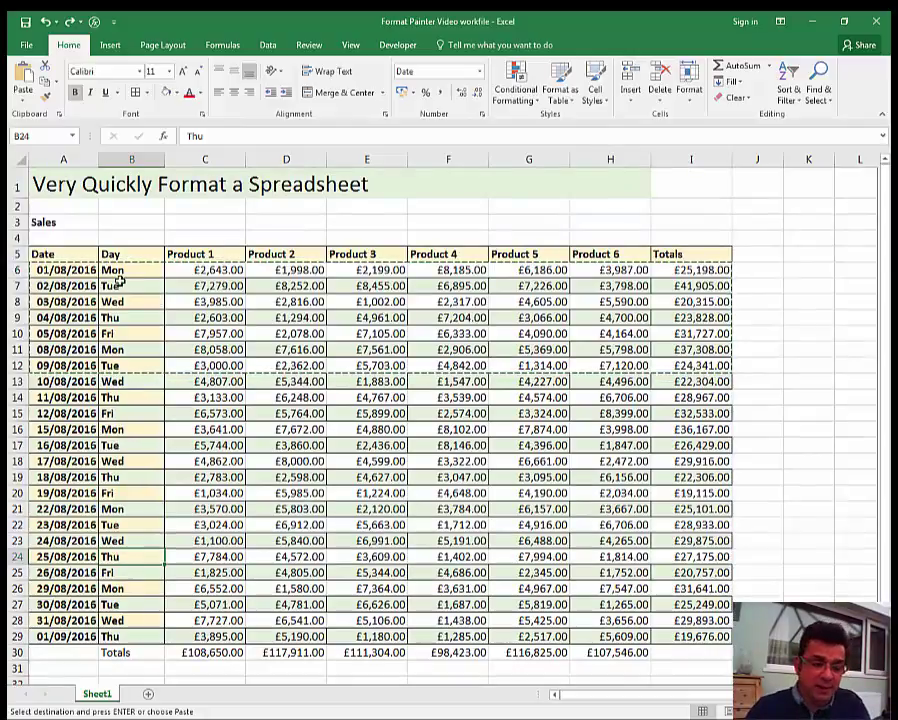
- Cancel the pending copy of rows 6–12 and select the whole sales table A1:I30
{"action": "key", "text": "Escape"}
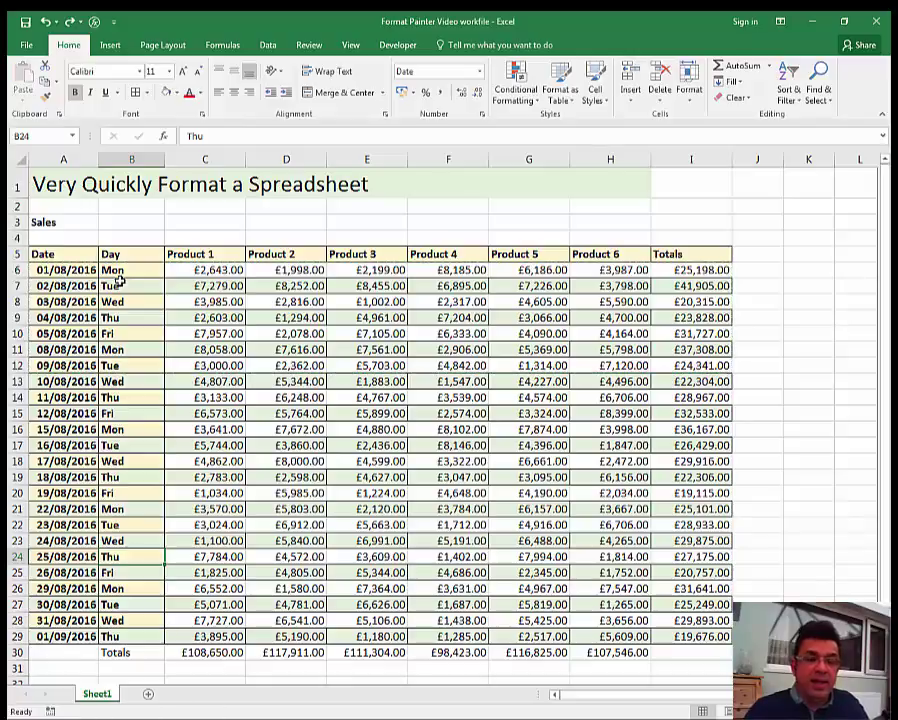
{"action": "left_click", "coordinate": [20, 159]}
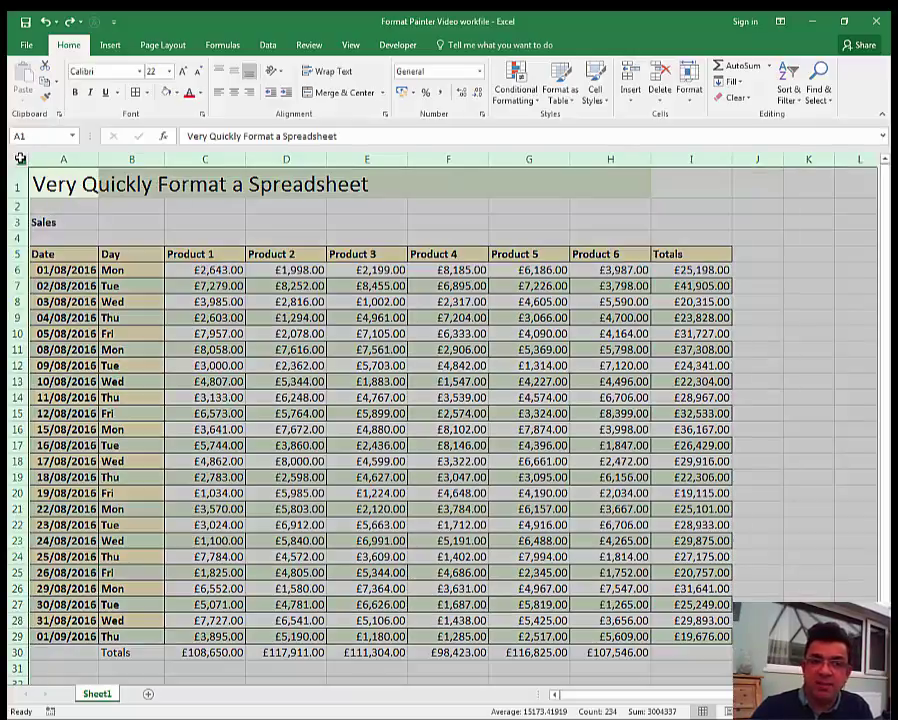
{"action": "left_click", "coordinate": [48, 184]}
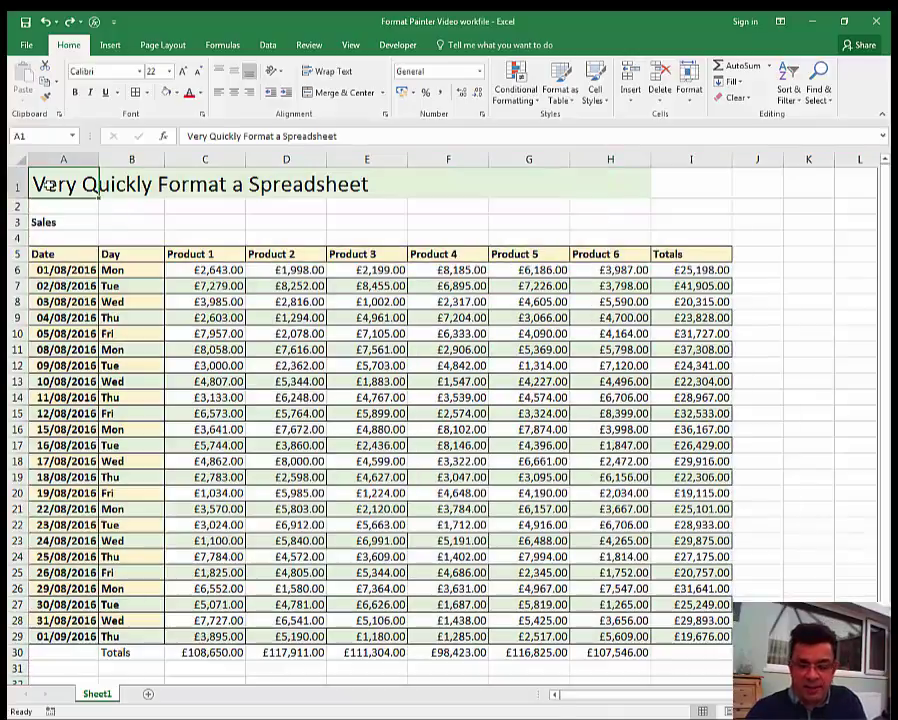
{"action": "key", "text": "shift+space"}
{"action": "key", "text": "shift+Down"}
{"action": "key", "text": "shift+Down"}
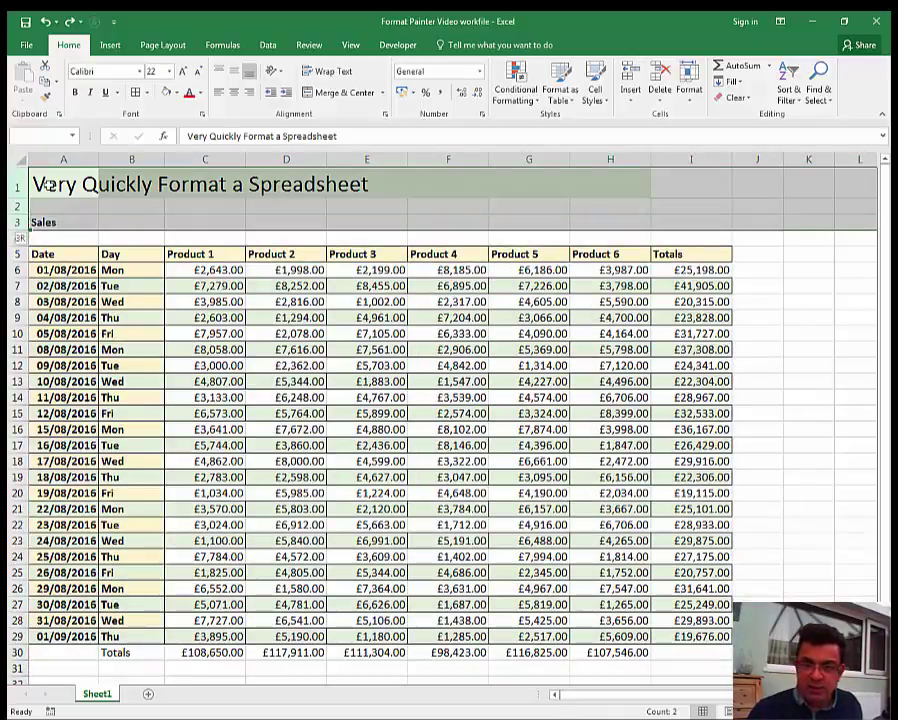
{"action": "key", "text": "ctrl+q"}
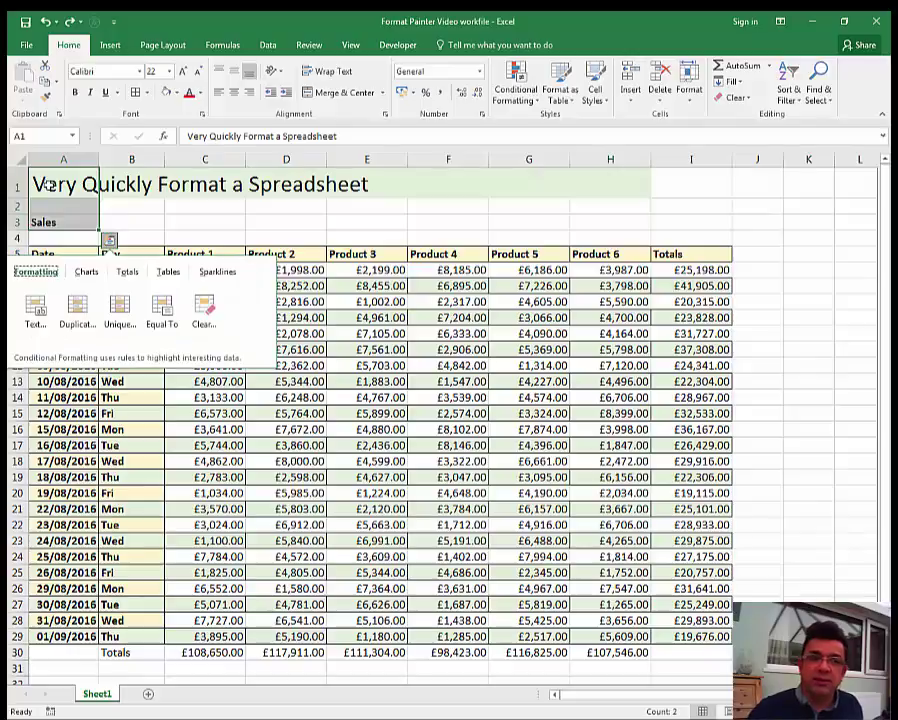
{"action": "key", "text": "Escape"}
{"action": "key", "text": "ctrl+a"}
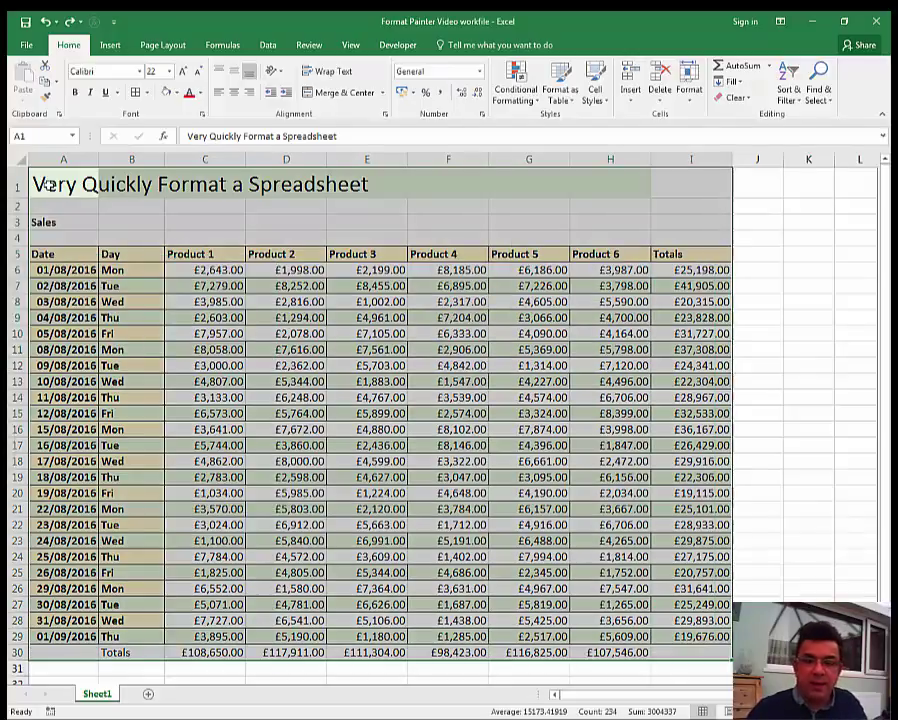
- Paint the sales table's formatting onto Sheet7 starting at A1 with Format Painter
{"action": "left_click", "coordinate": [45, 98]}
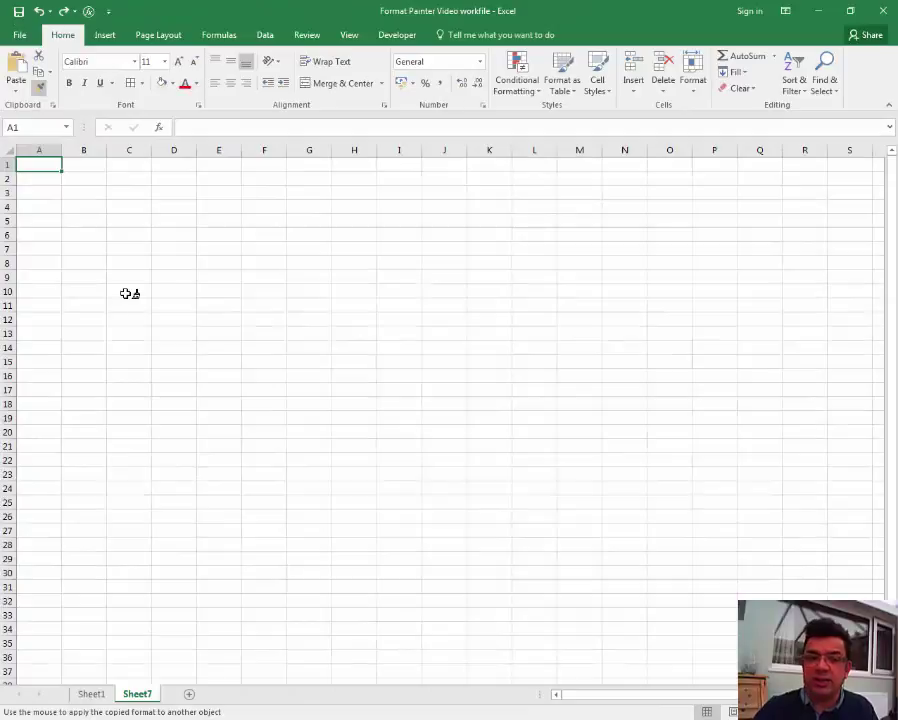
{"action": "left_click", "coordinate": [36, 165]}
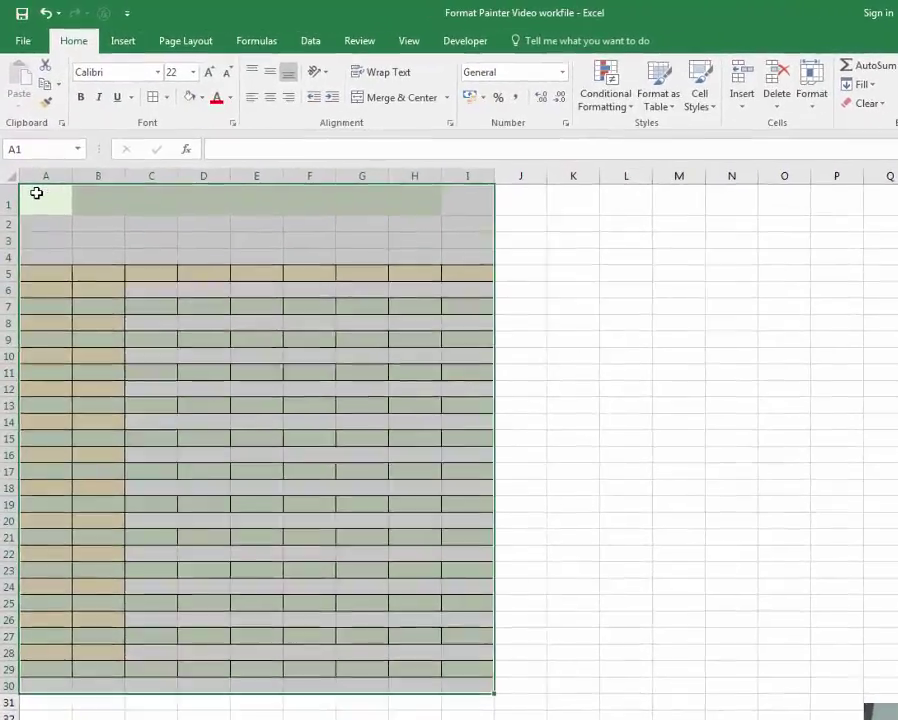
{"action": "left_click", "coordinate": [36, 165]}
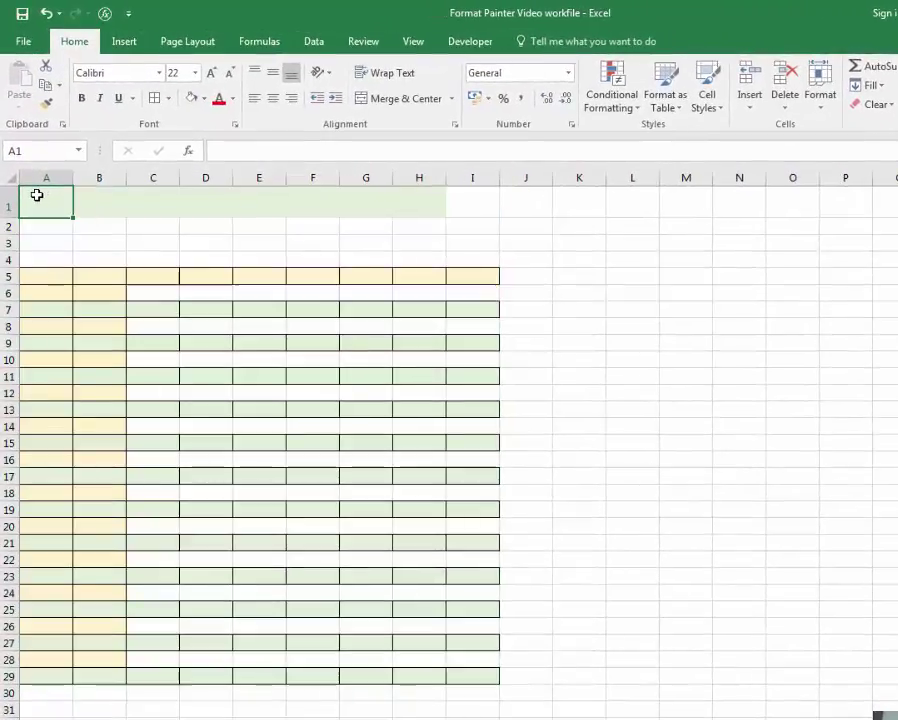
- Enter test values: 'A Title' in A1, 12/08/2016 in A7 and 5697 in C7
{"action": "type", "text": "A T"}
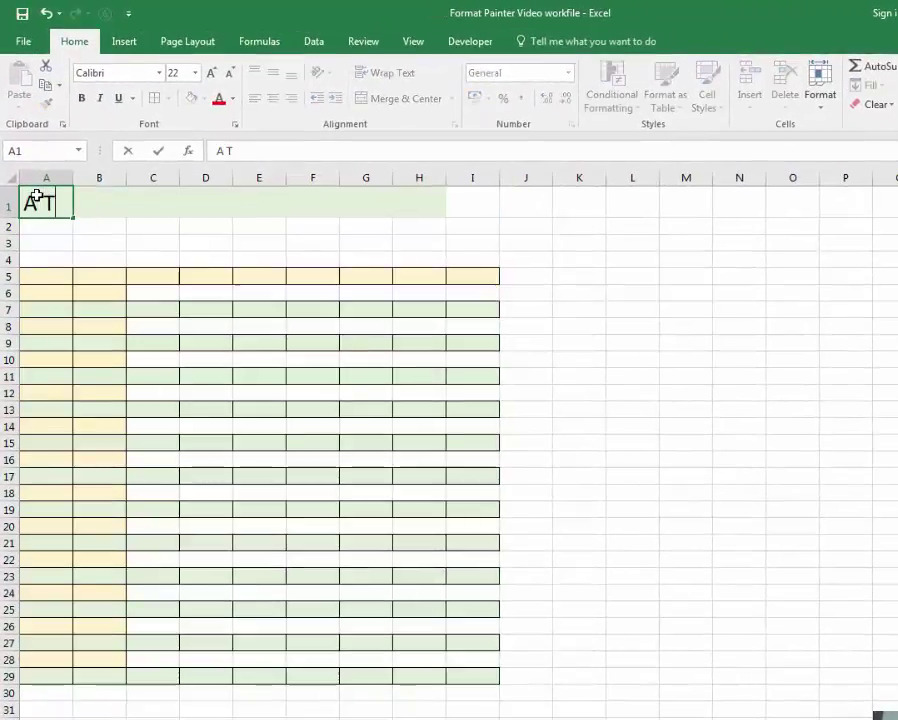
{"action": "type", "text": "itle"}
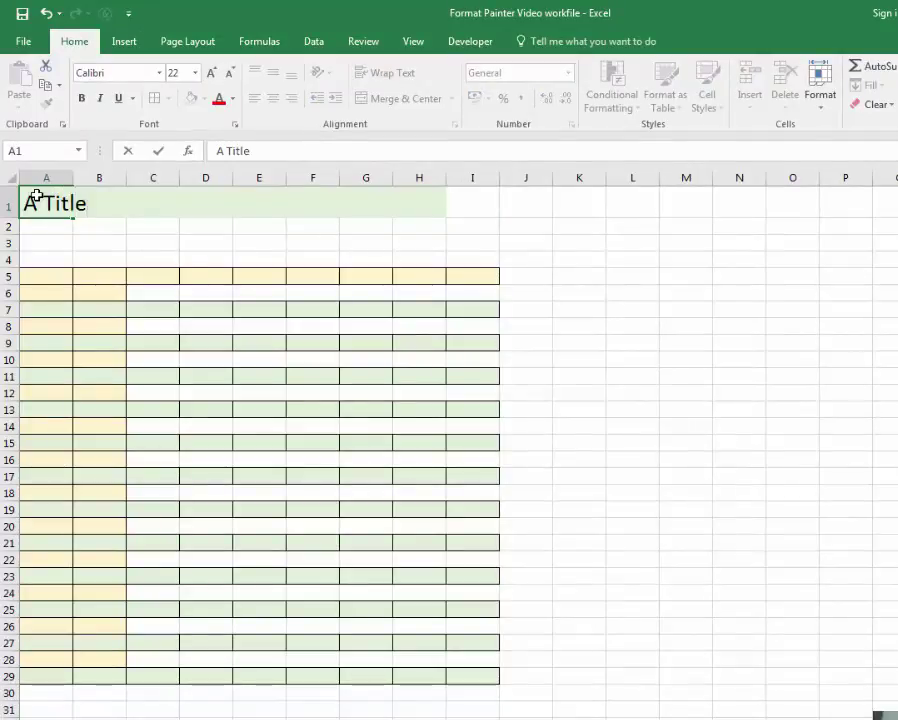
{"action": "left_click", "coordinate": [48, 310]}
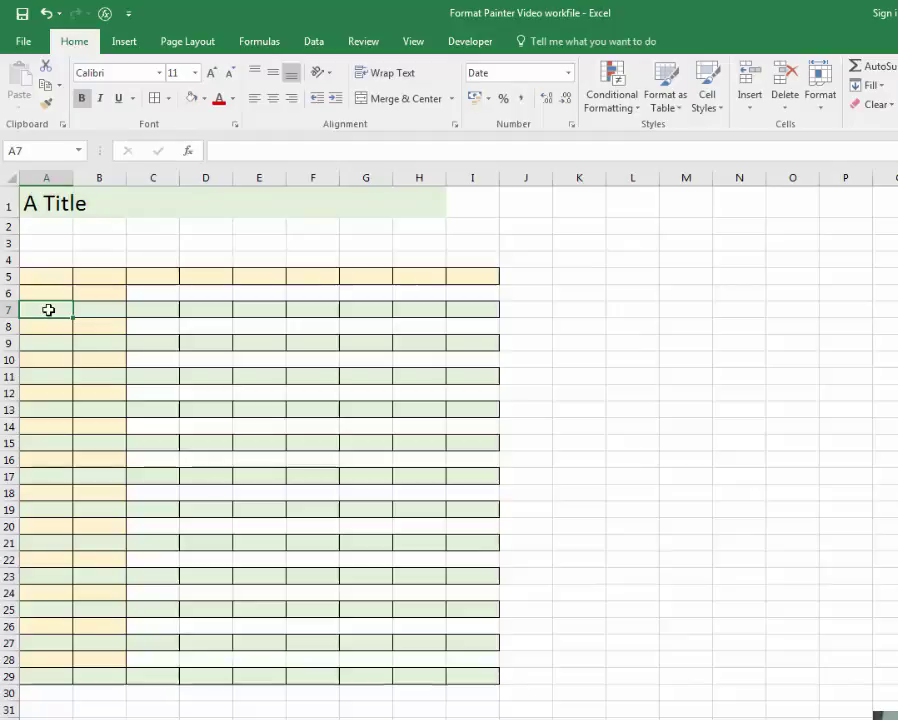
{"action": "type", "text": "12"}
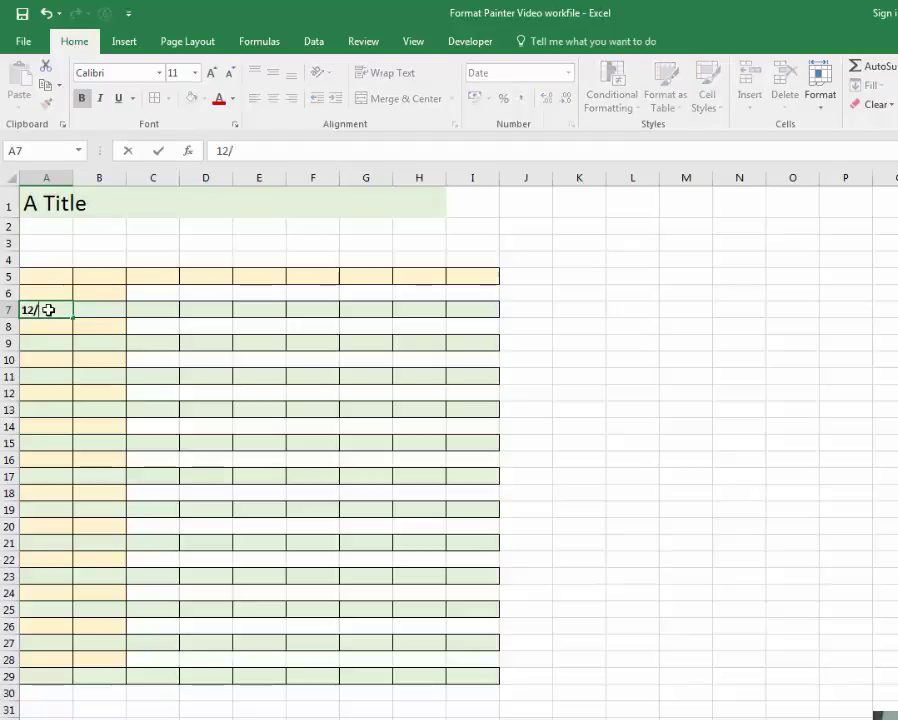
{"action": "type", "text": "/08/2016"}
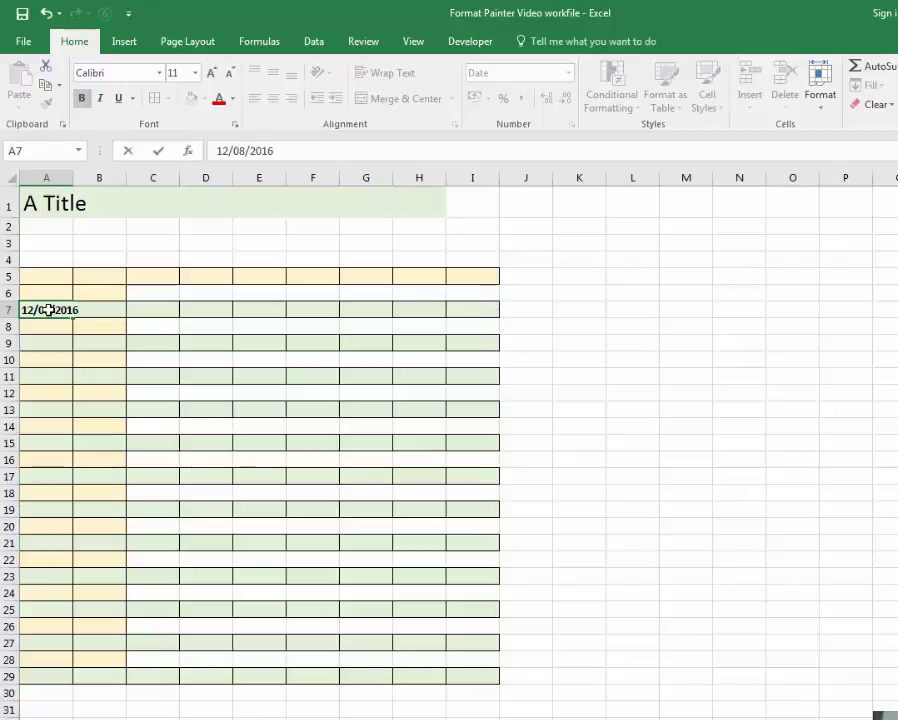
{"action": "key", "text": "Tab"}
{"action": "key", "text": "Tab"}
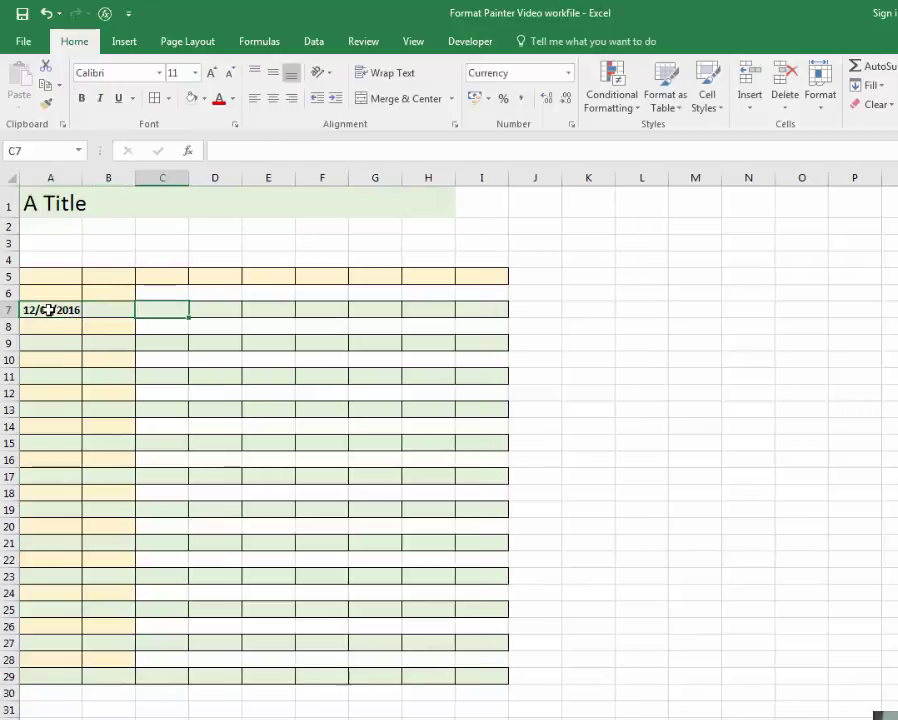
{"action": "type", "text": "5697"}
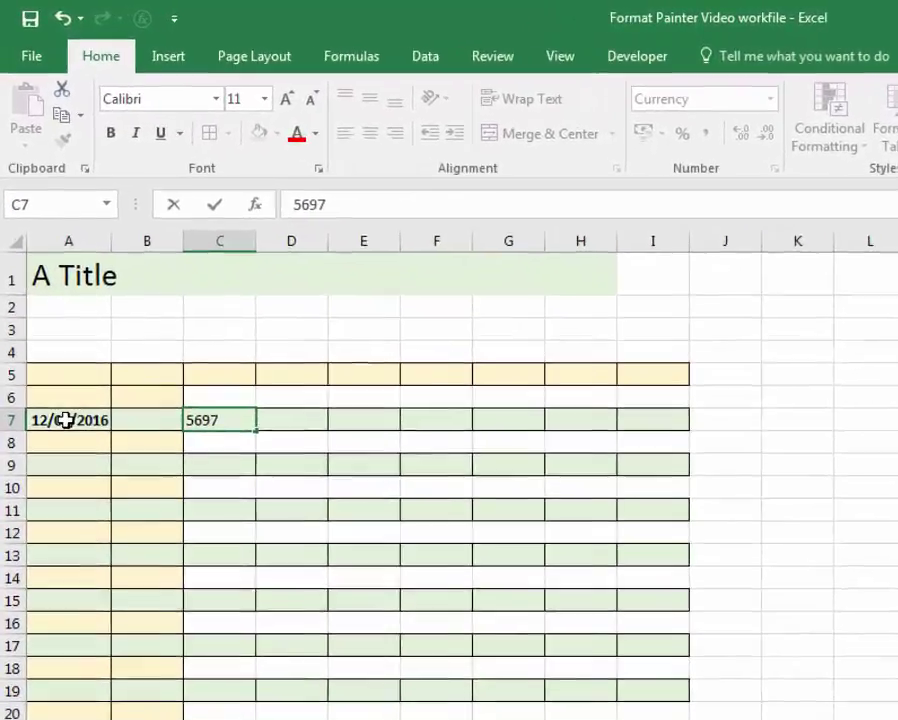
{"action": "key", "text": "Return"}
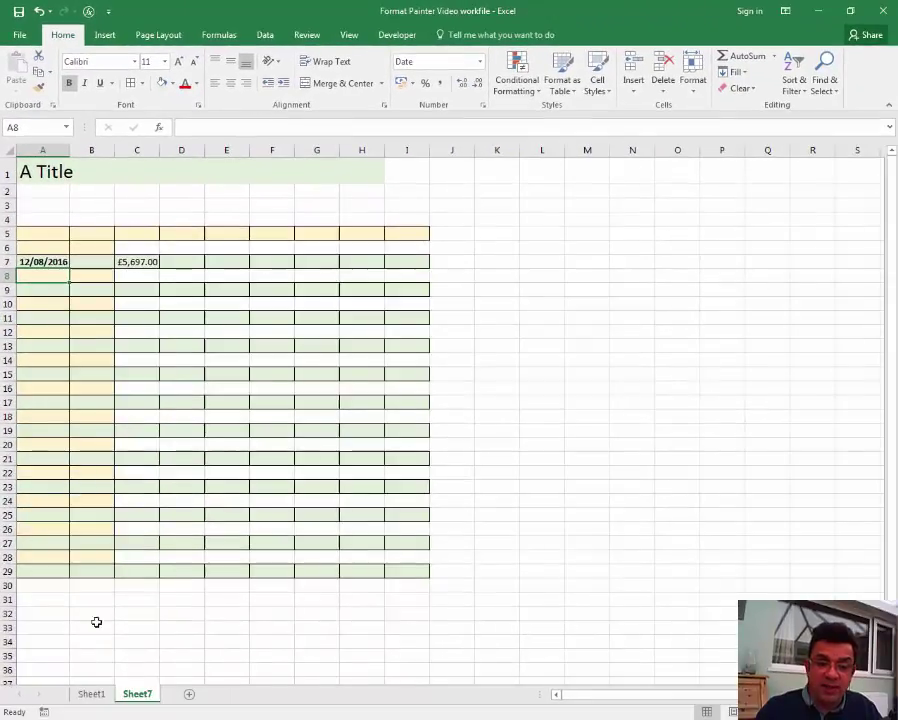
- Compare Sheet7 with Sheet1, then select D12:F18, G18 and C11 in Sheet1's table
{"action": "left_click", "coordinate": [95, 697]}
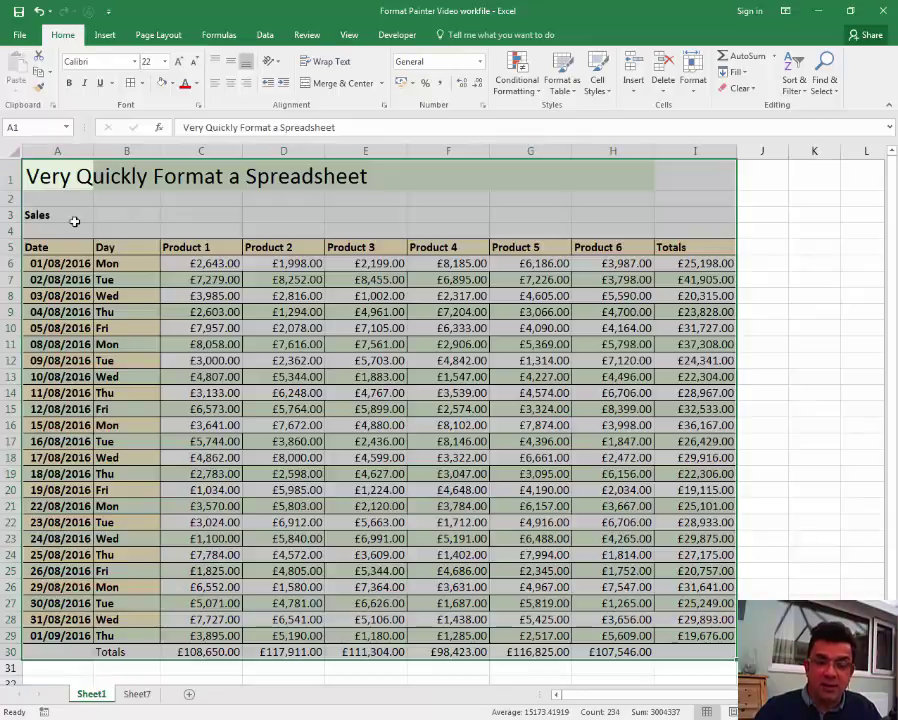
{"action": "left_click", "coordinate": [136, 693]}
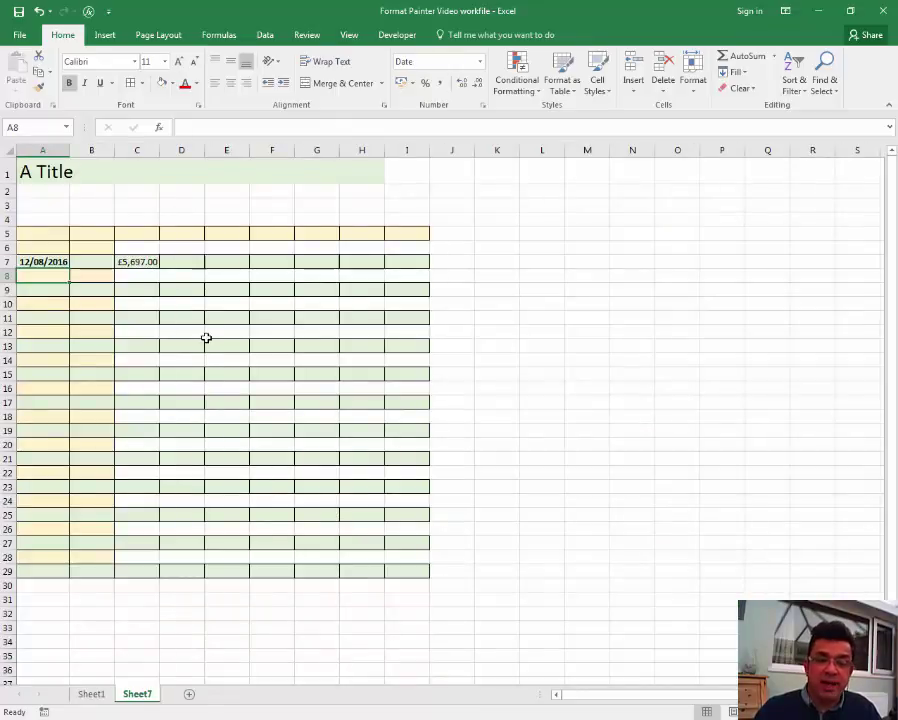
{"action": "left_click", "coordinate": [93, 695]}
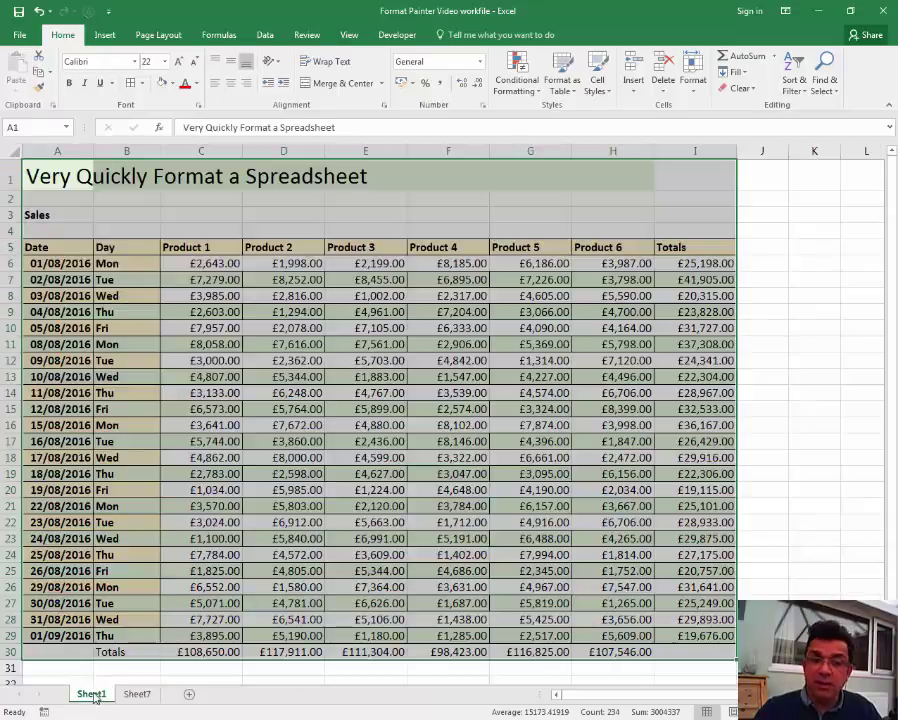
{"action": "left_click_drag", "start_coordinate": [288, 365], "coordinate": [448, 457]}
{"action": "left_click", "coordinate": [509, 461]}
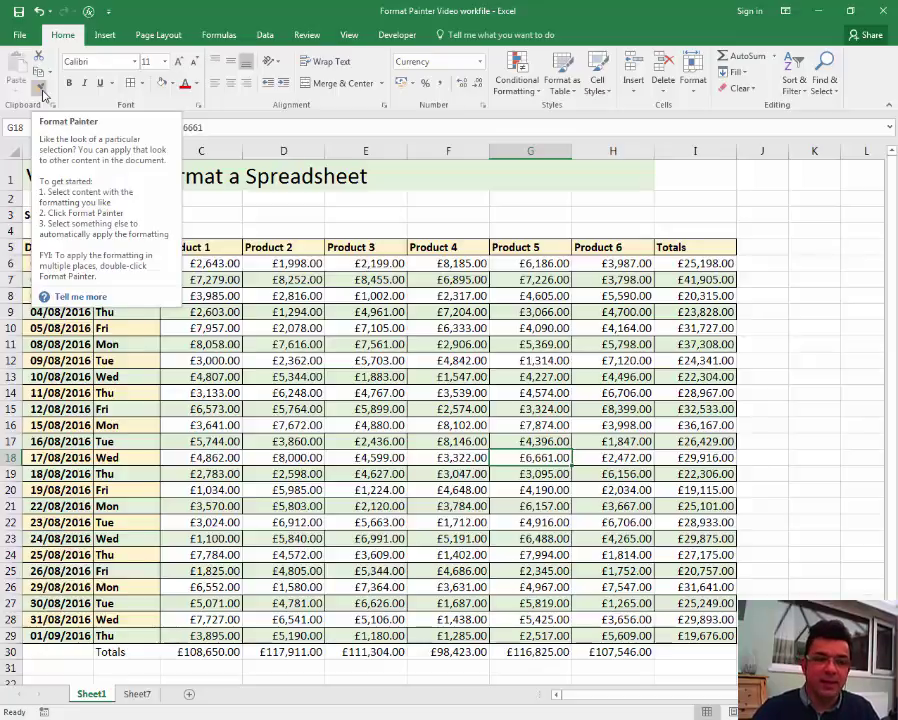
{"action": "left_click", "coordinate": [234, 344]}
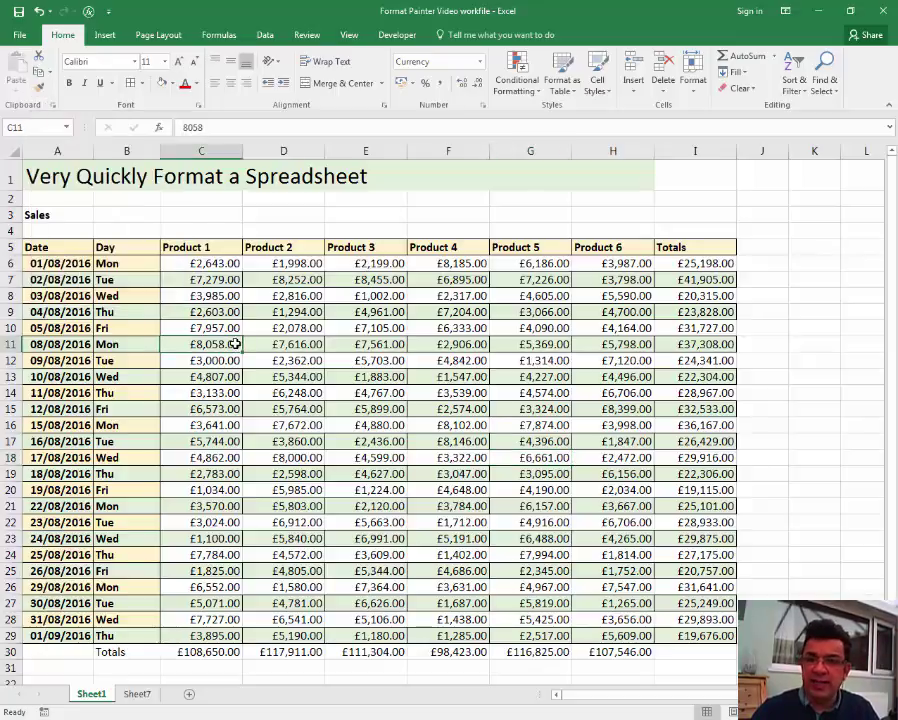